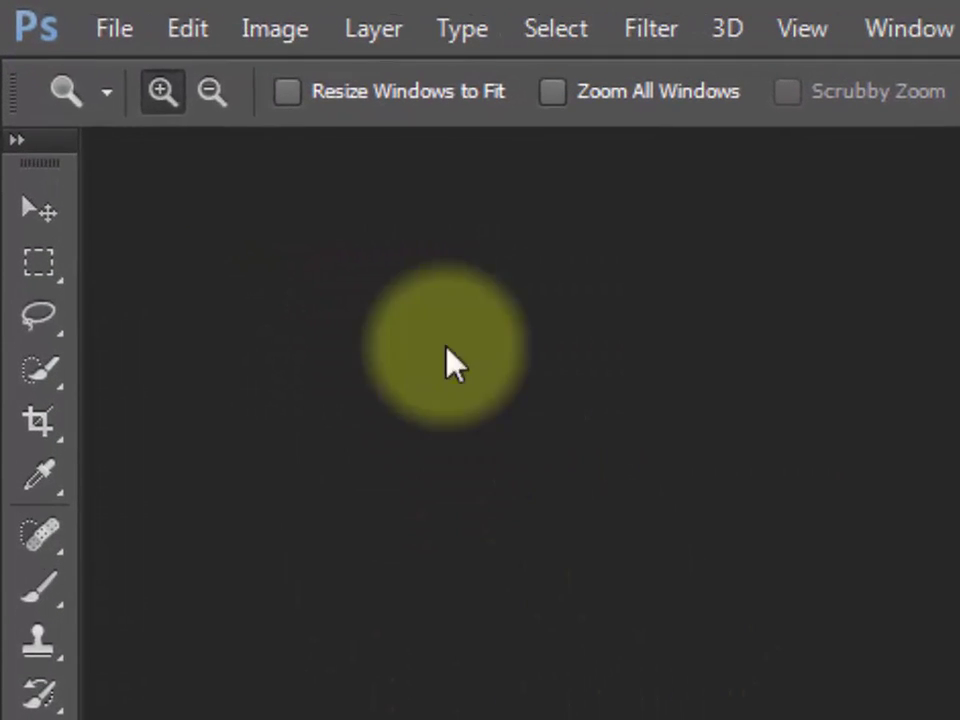
Open IMG_0392 from the freee folder via File > Open
left_click(122, 28)
left_click(128, 103)
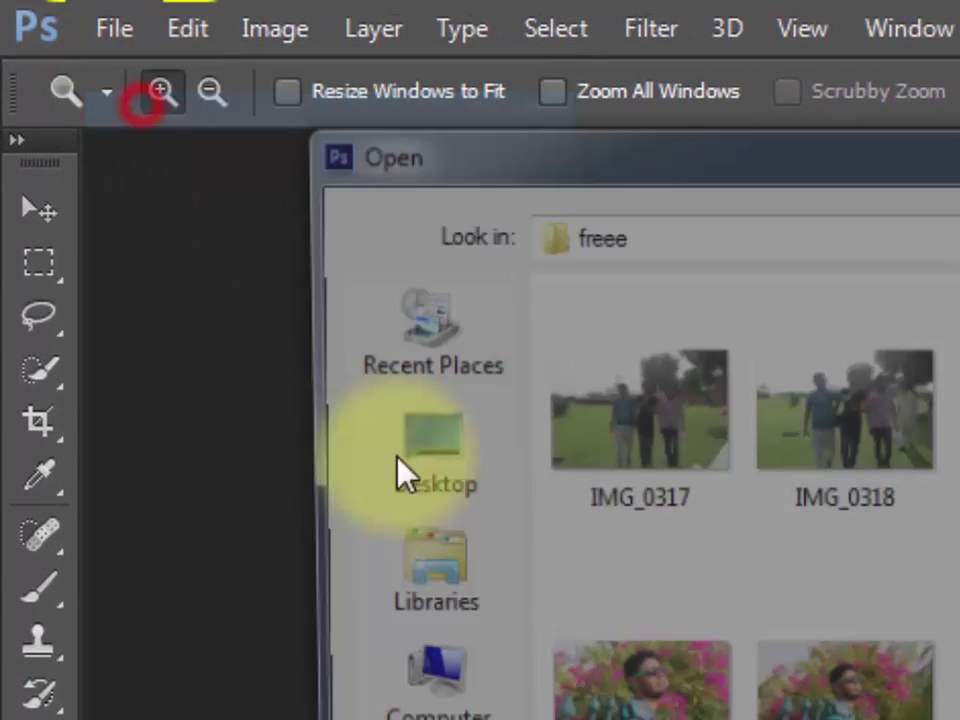
left_click(390, 340)
scroll(390, 340, "down", 1)
scroll(393, 347, "down", 5)
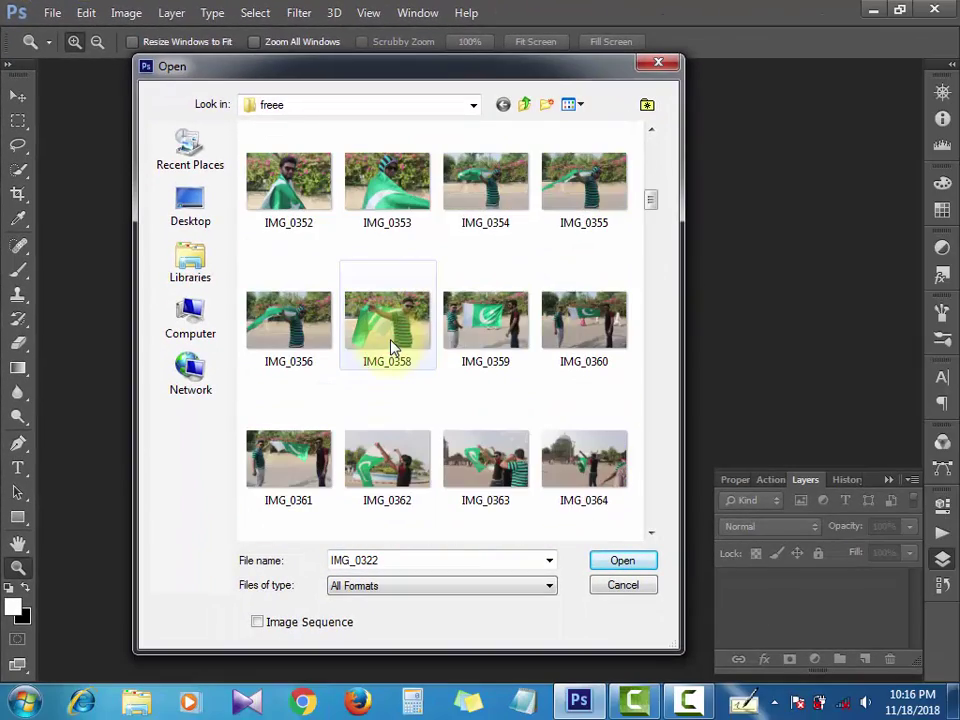
scroll(390, 345, "down", 5)
scroll(368, 370, "down", 3)
scroll(368, 364, "down", 3)
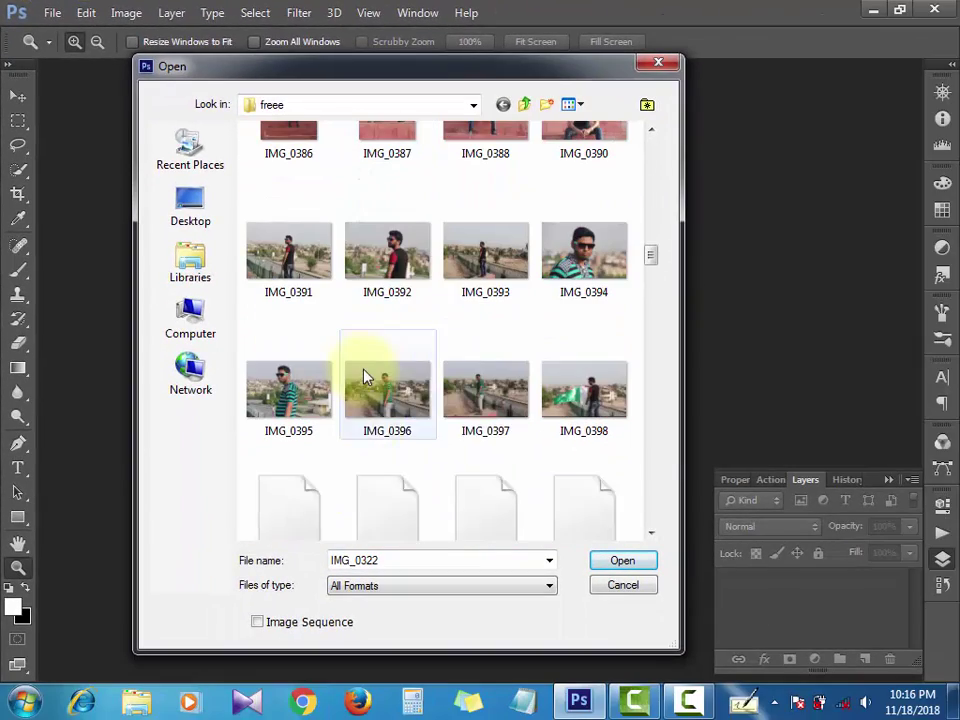
double_click(403, 265)
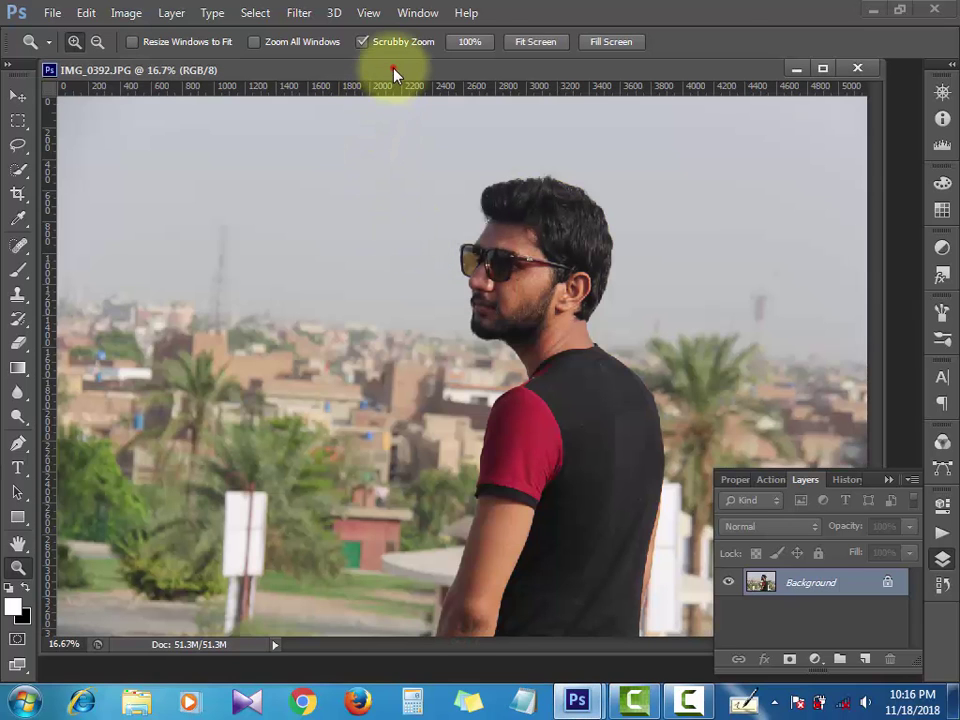
Use the Quick Selection Tool to select the man's head, neck and shoulder
mouse_move(392, 73)
left_mouse_down()
mouse_move(396, 65)
mouse_move(398, 76)
left_mouse_up()
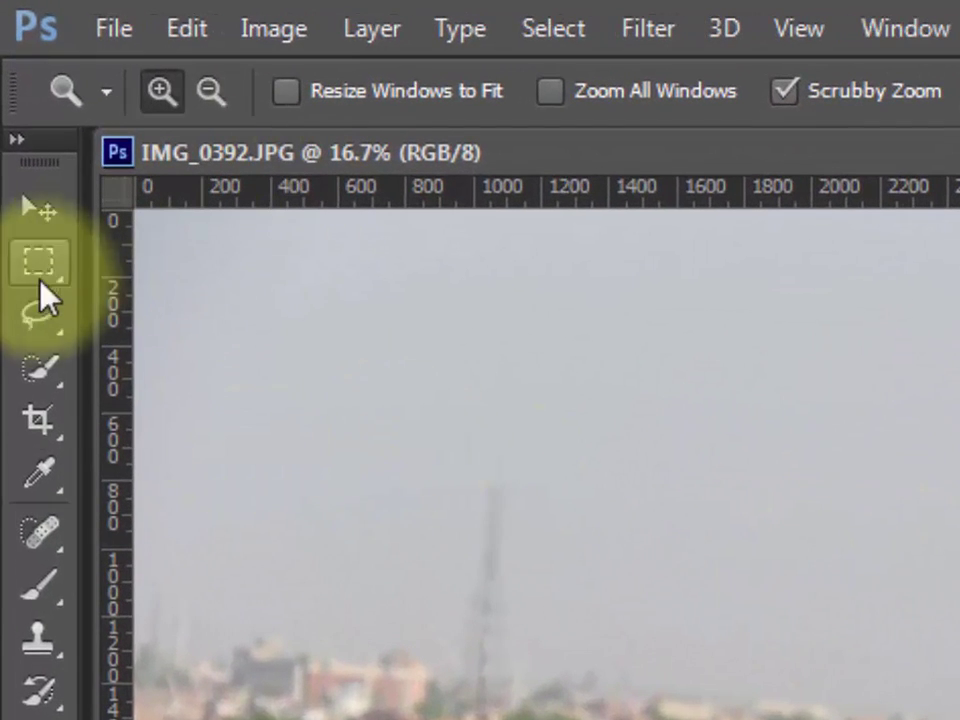
left_click(36, 368)
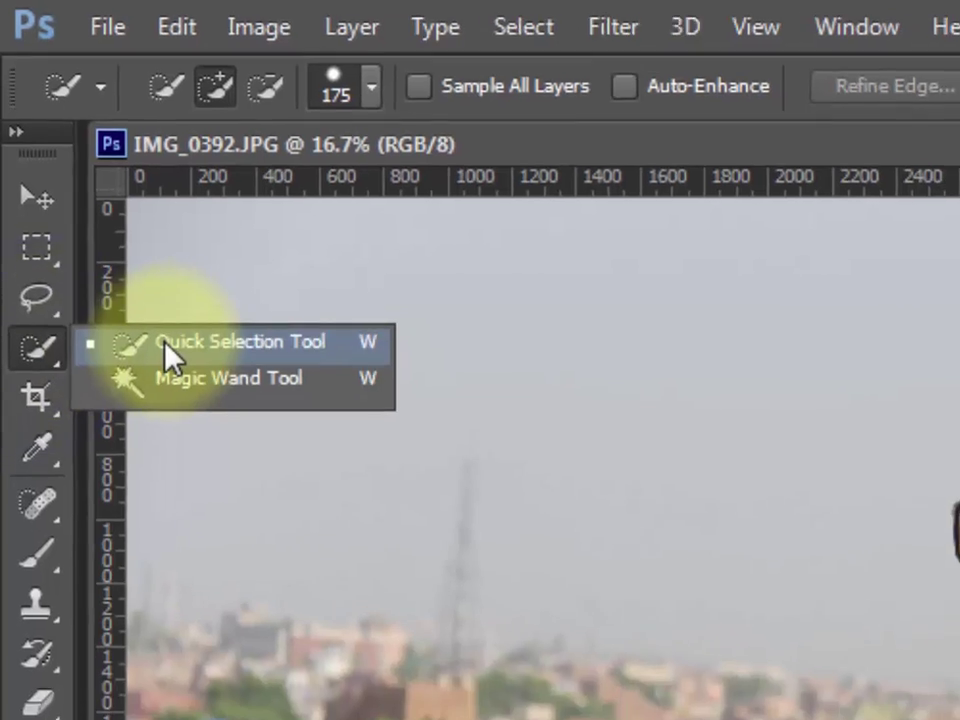
left_click(170, 360)
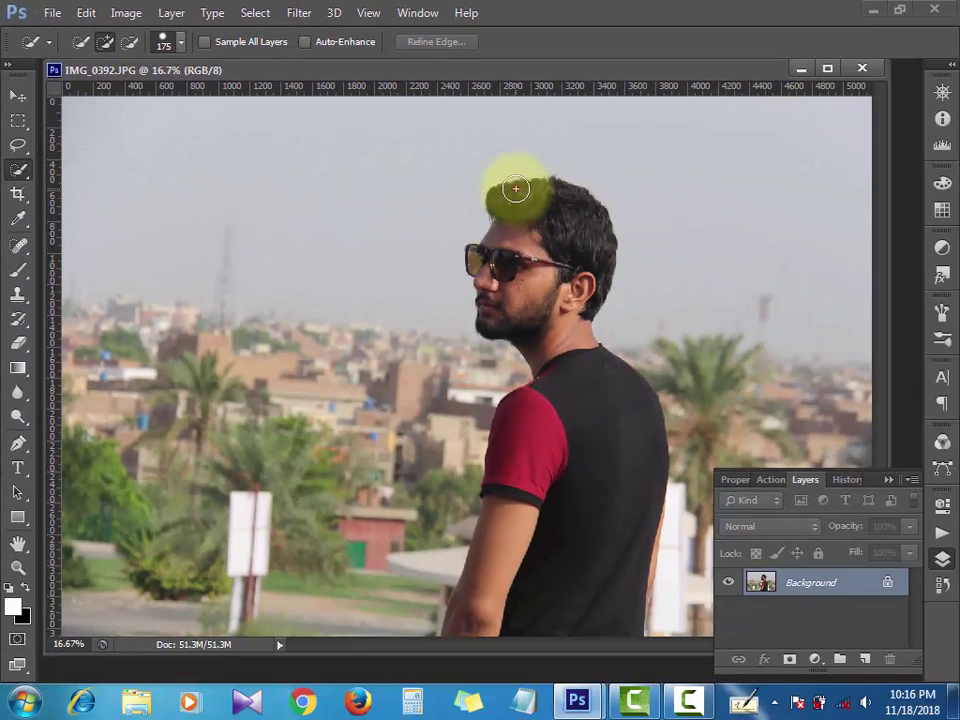
mouse_move(515, 188)
left_mouse_down()
mouse_move(540, 300)
mouse_move(540, 354)
mouse_move(568, 439)
mouse_move(581, 585)
mouse_move(546, 510)
mouse_move(516, 484)
mouse_move(485, 579)
left_mouse_up()
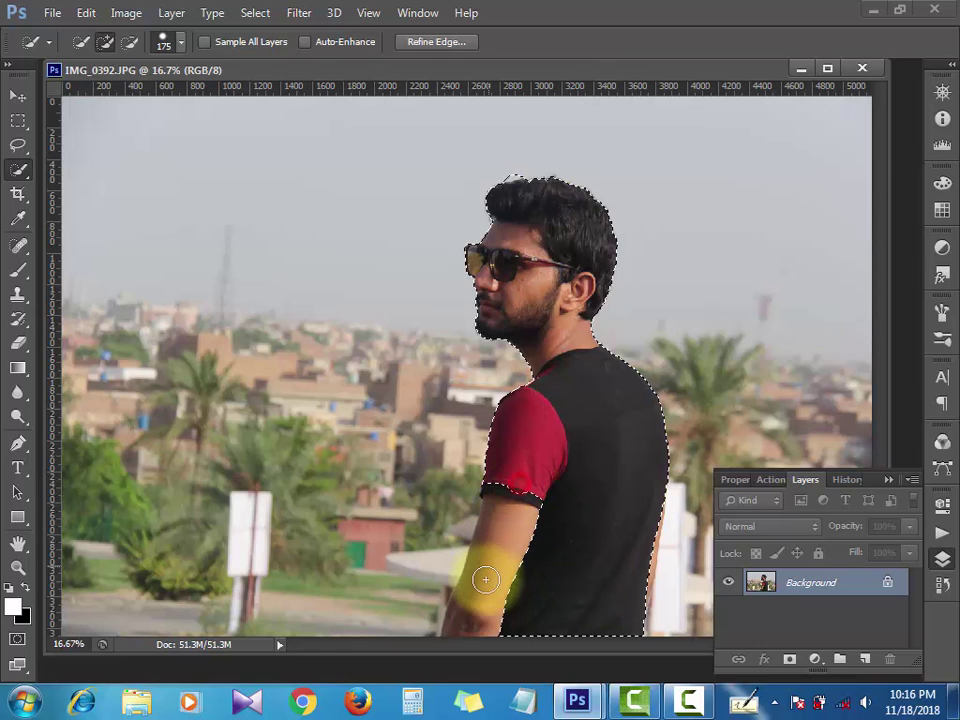
Zoom in and refine the selection, removing sky above the hair and tidying the shirt edge
key("z")
left_click(447, 586)
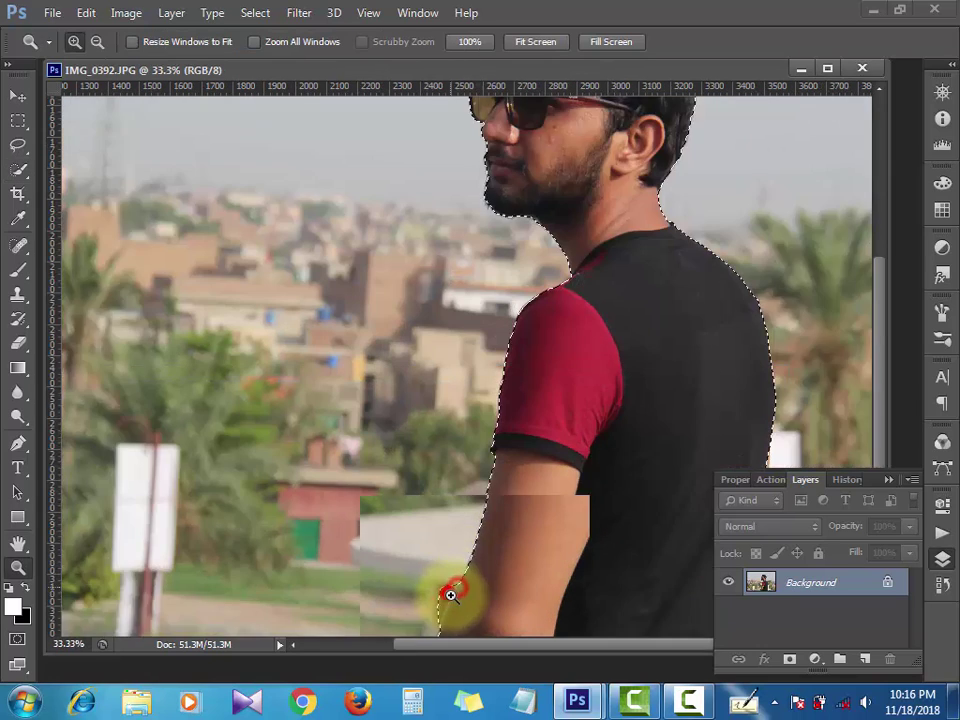
key("w")
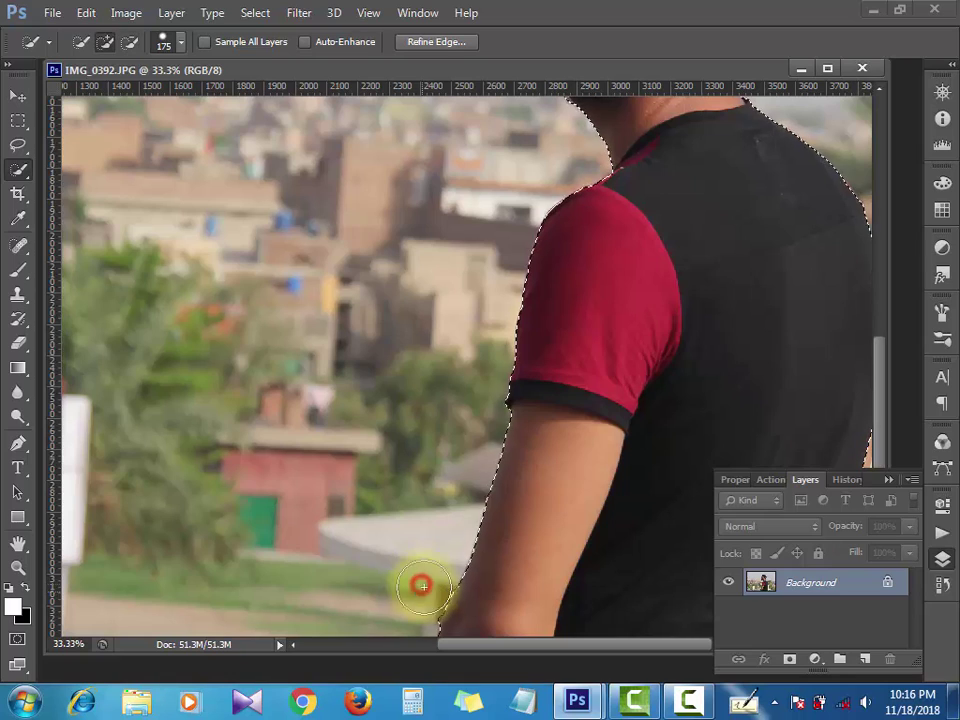
scroll(550, 360, "up", 5)
scroll(430, 300, "up", 3)
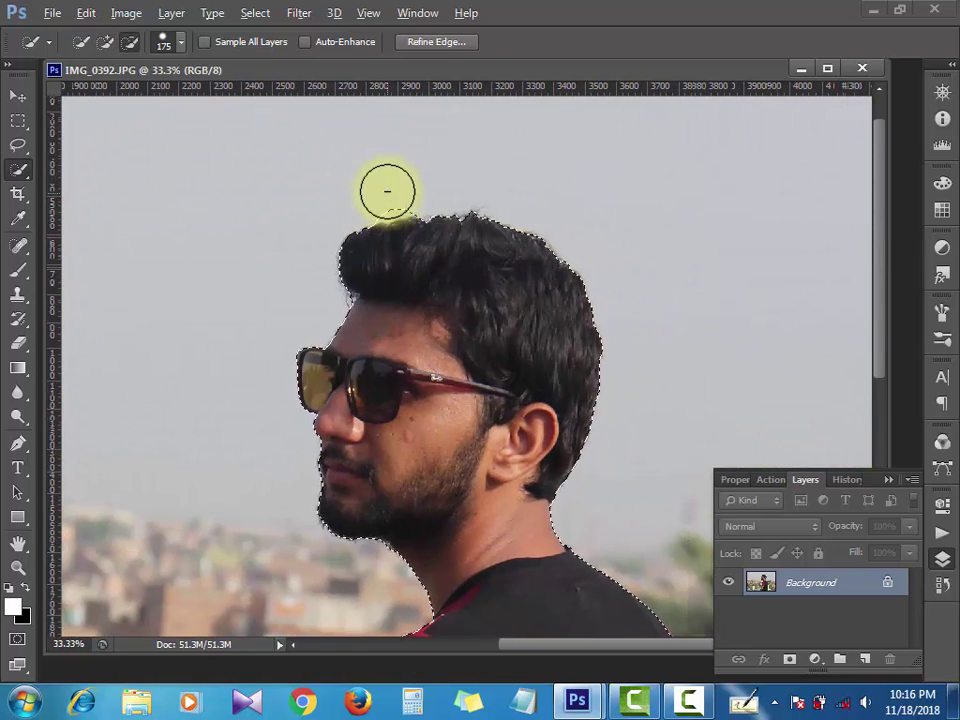
left_click(404, 187)
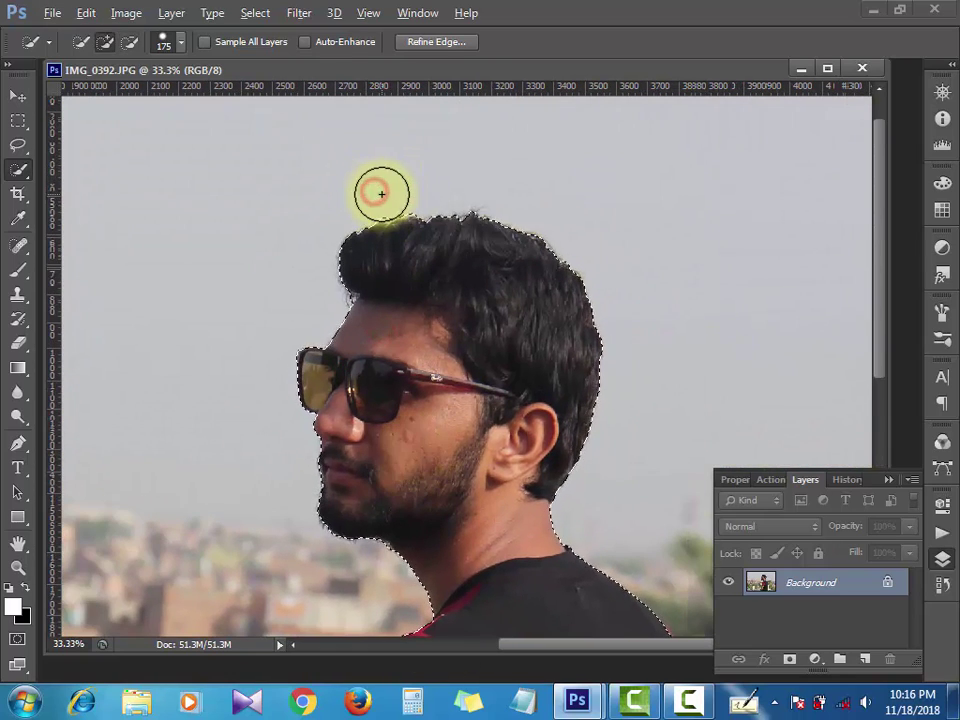
scroll(482, 272, "down", 5)
scroll(429, 199, "down", 3)
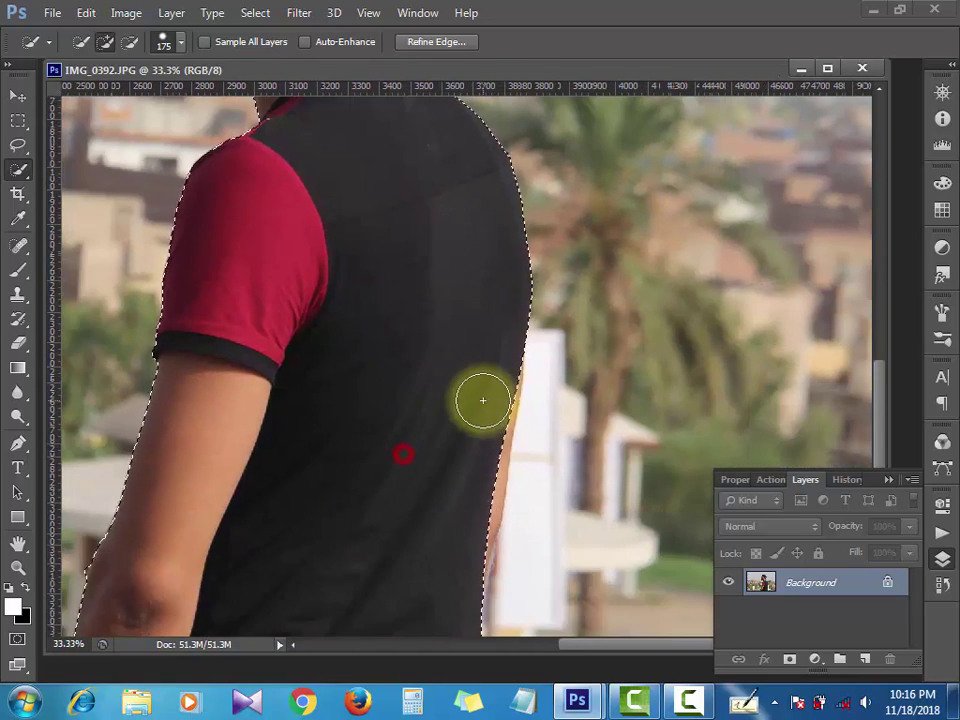
left_click(488, 394)
left_click(470, 530)
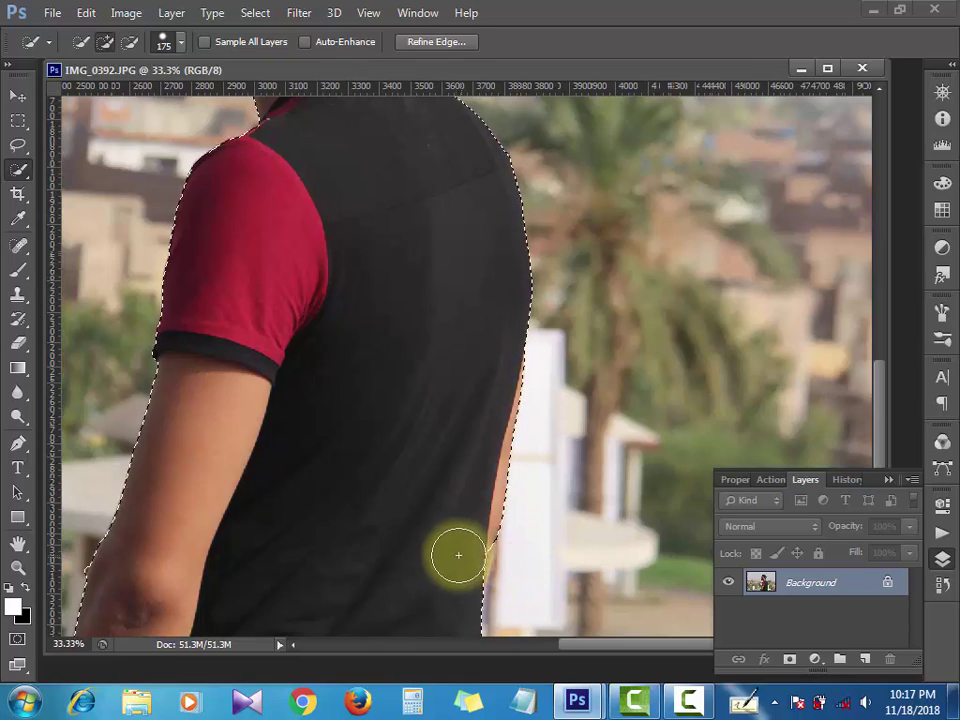
Convert the Background to Layer 0 and add a layer mask from the man's selection
key("z")
left_click(380, 476, "alt")
double_click(812, 582)
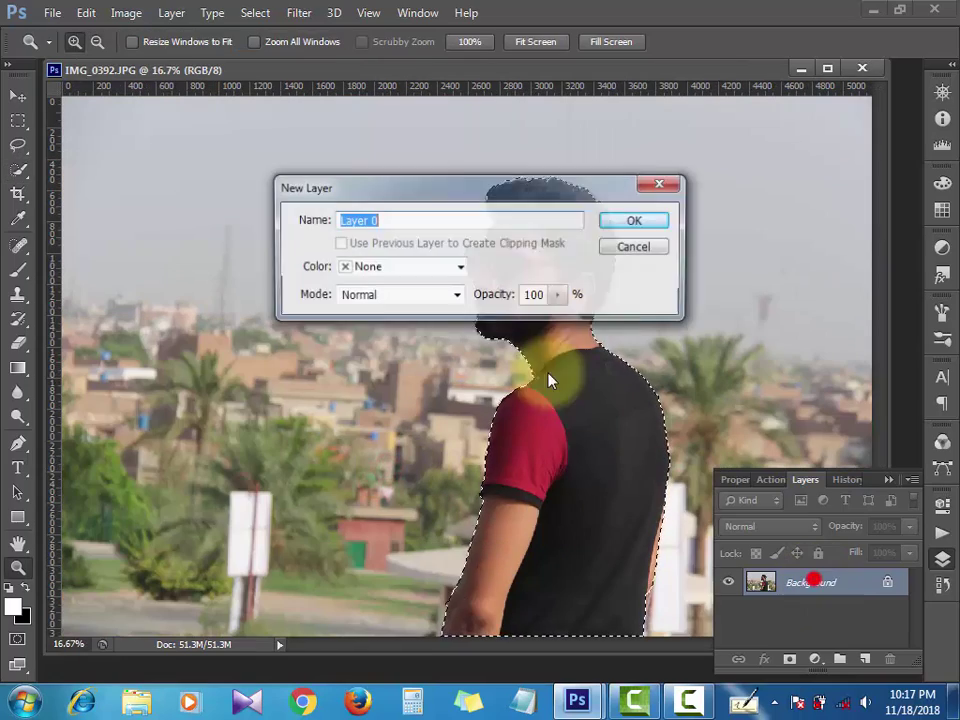
left_click(632, 218)
left_click(790, 660)
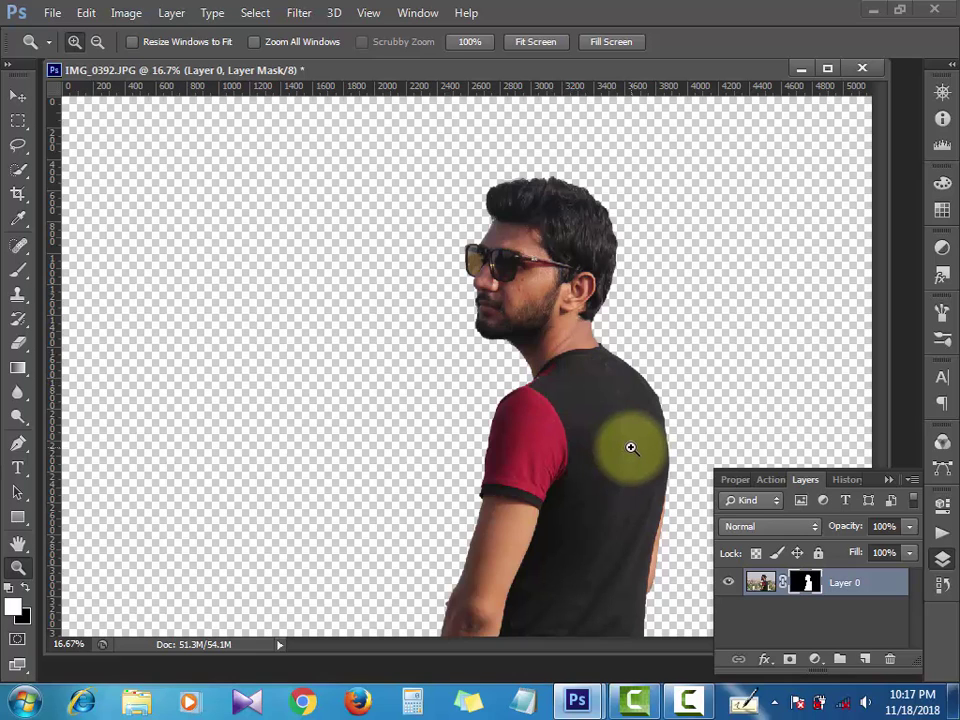
Zoom in to 50% centred on the man's hair
left_click(577, 225)
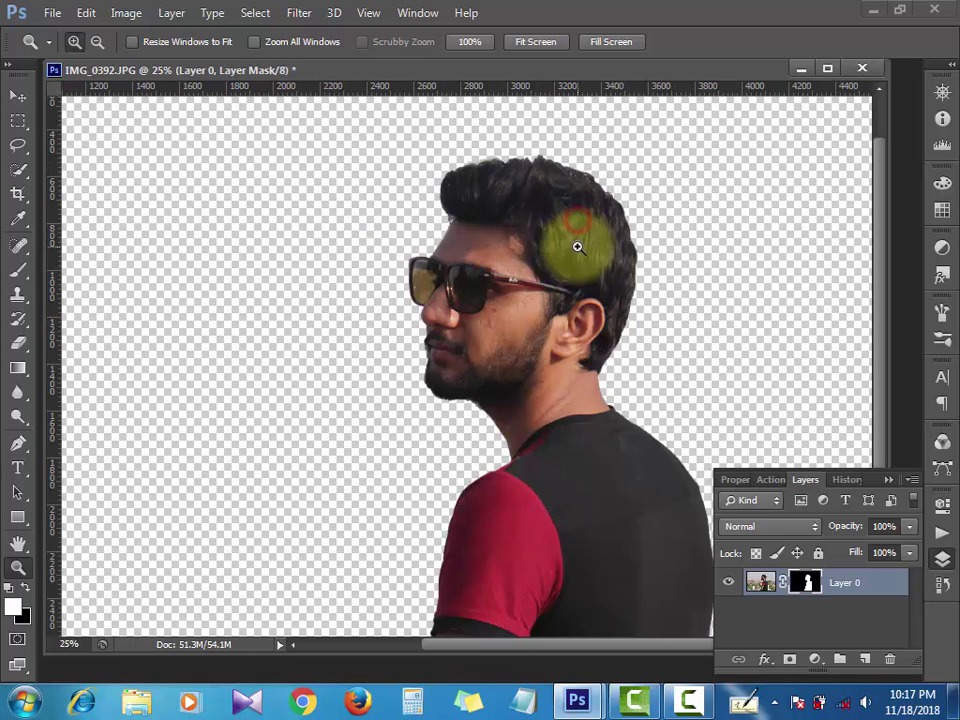
left_click(590, 276)
mouse_move(622, 276)
left_mouse_down()
mouse_move(469, 372)
mouse_move(452, 298)
left_mouse_up()
left_click(414, 313)
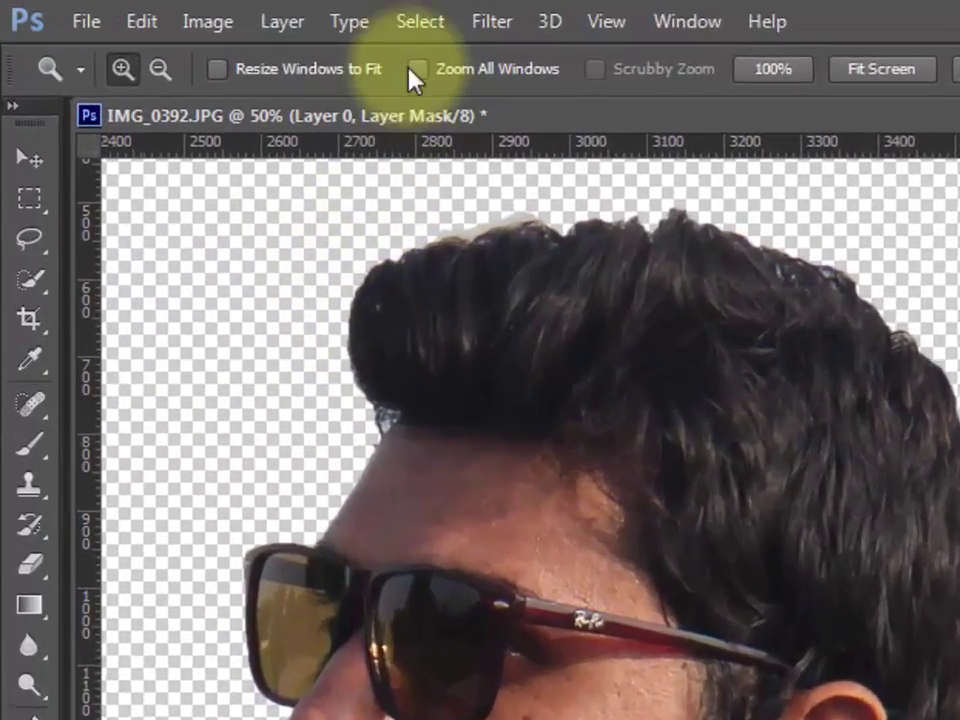
left_click(255, 12)
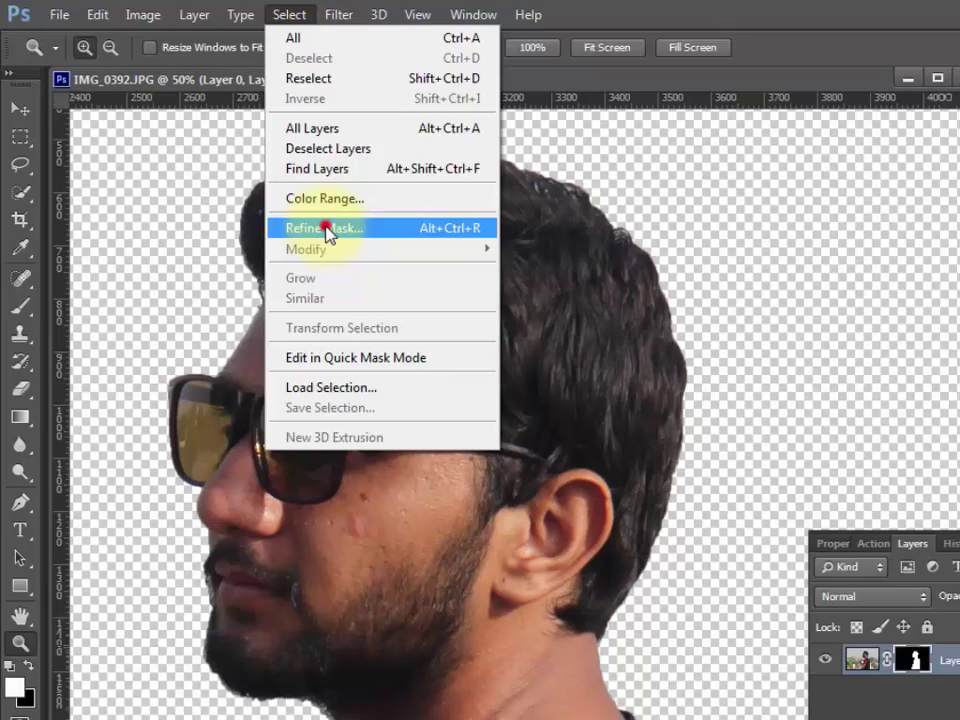
In Refine Mask, brush the mask edges along the top and right of the hair and neck
left_click(555, 389)
left_click_drag(700, 165, 794, 135)
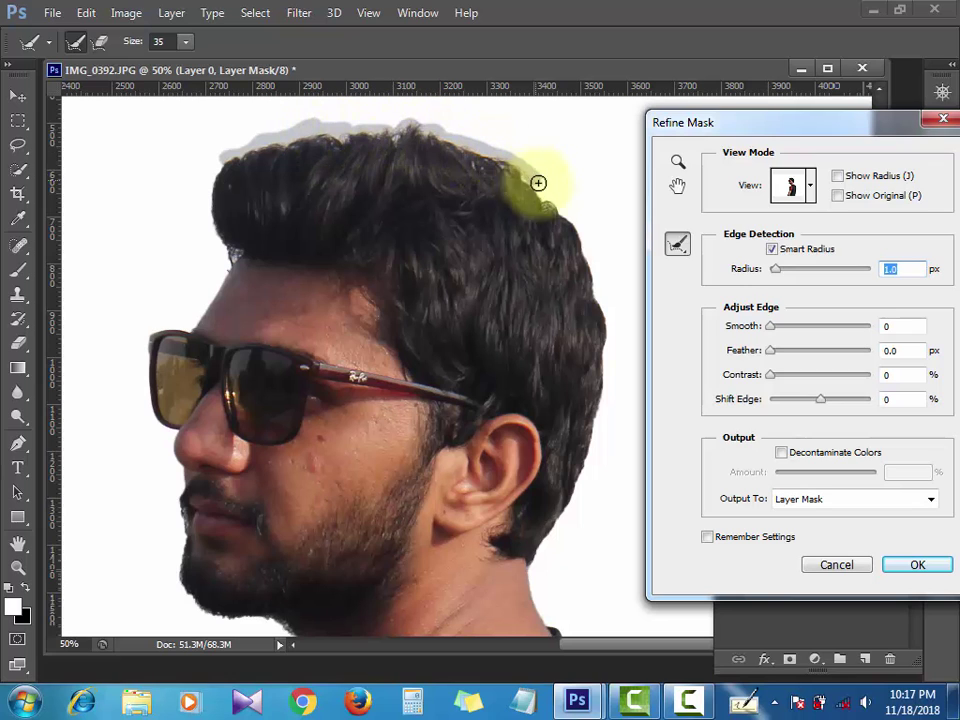
left_click_drag(576, 229, 589, 224)
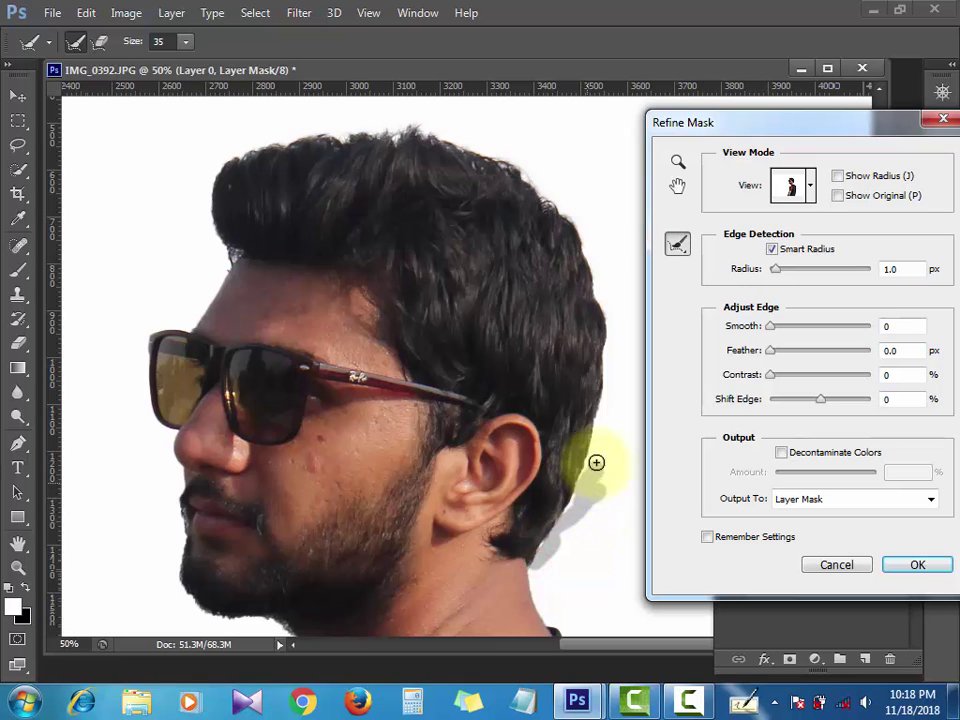
left_click_drag(596, 462, 590, 470)
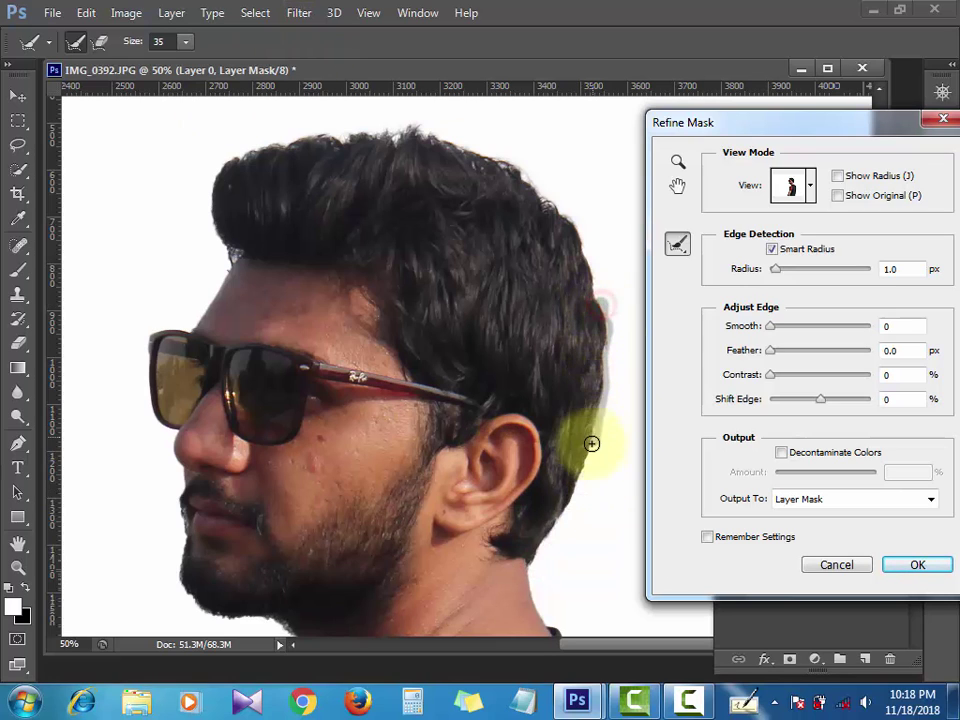
left_click_drag(600, 305, 592, 443)
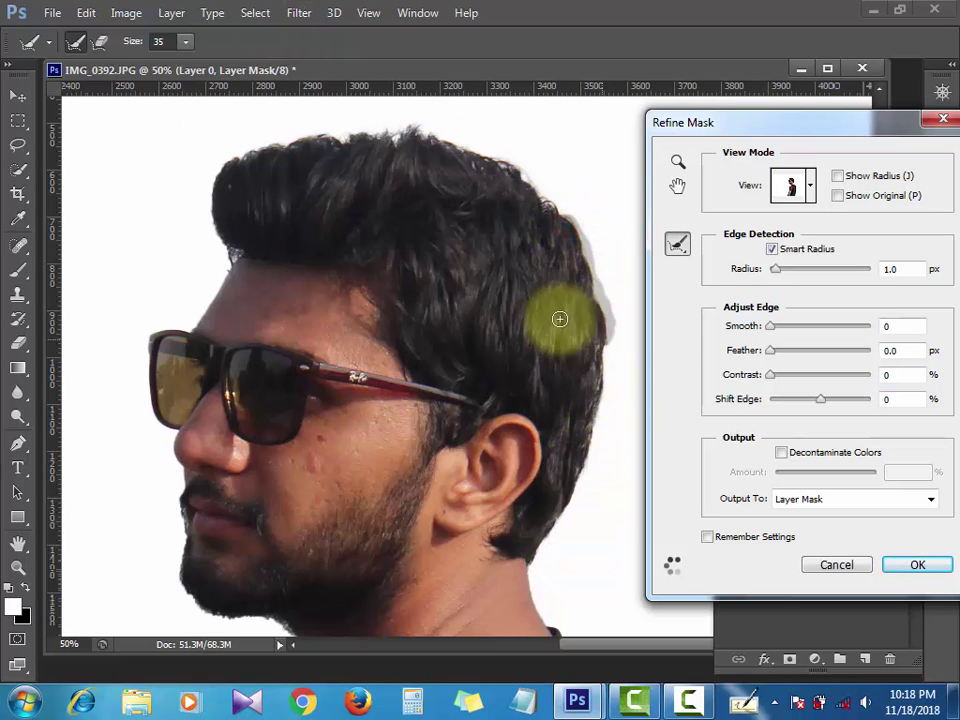
left_click_drag(559, 319, 507, 169)
Zoom to 66.7% on the face, refine further, then close Refine Mask without applying
scroll(375, 304, "left", 3)
scroll(339, 198, "down", 1)
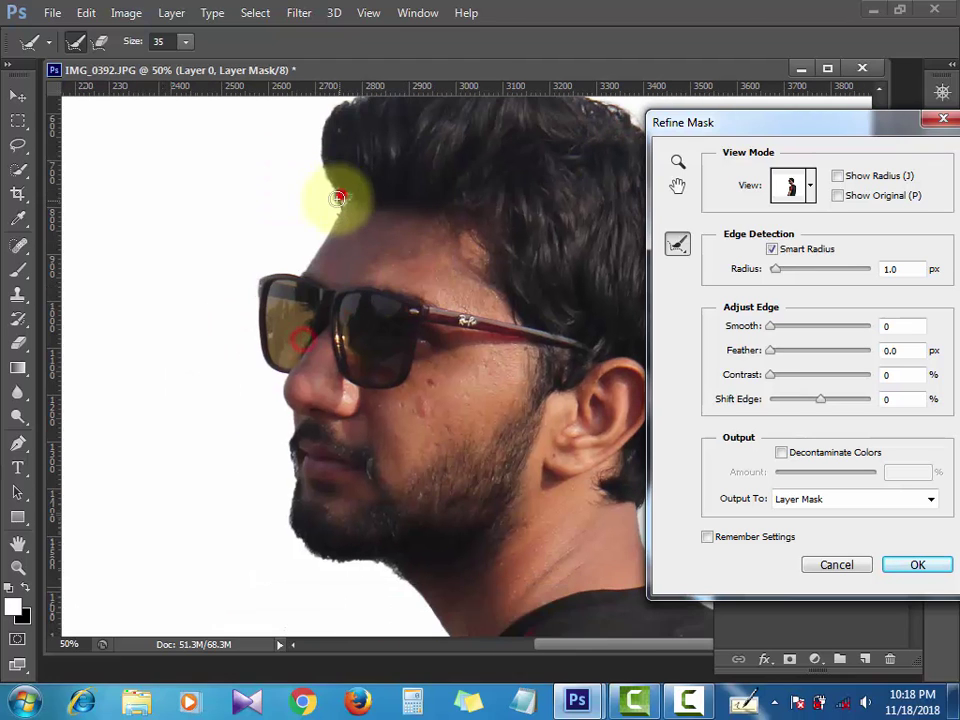
scroll(343, 253, "down", 3)
key("z")
left_click(278, 334)
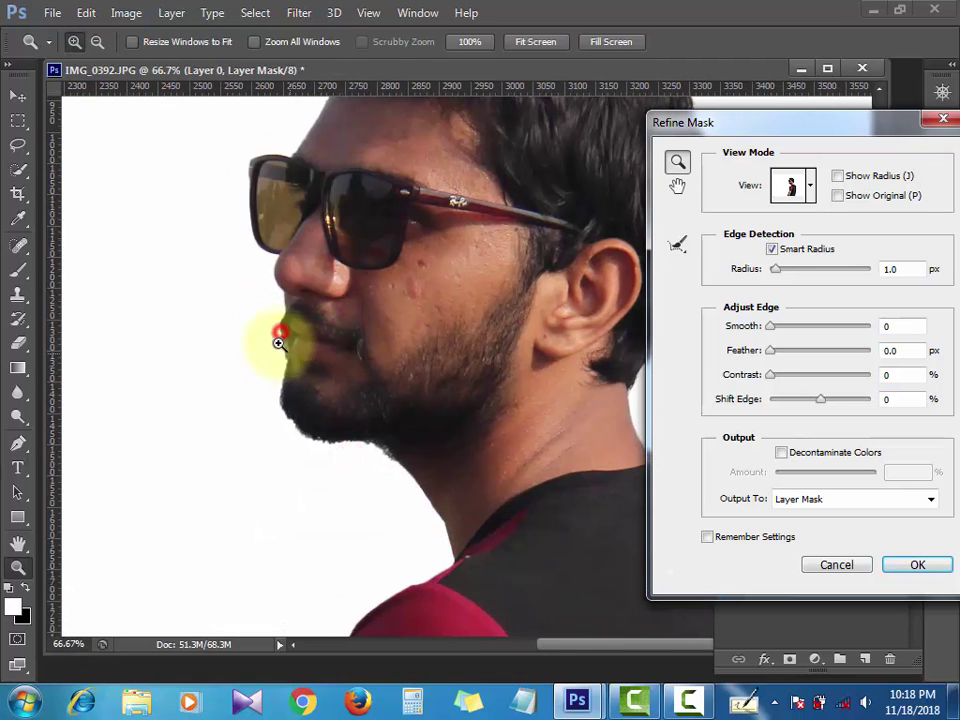
left_click(677, 247)
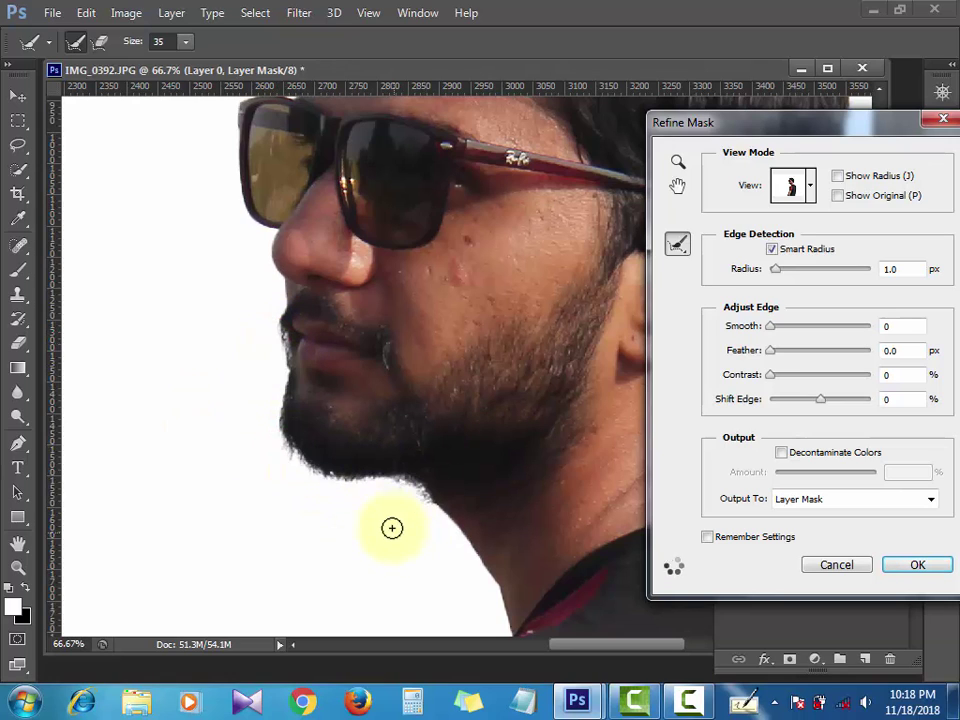
key("z")
left_click(401, 444, "alt")
Zoom out to the whole canvas and add a new empty Layer 1
left_click(401, 414, "alt")
left_click(401, 414, "alt")
left_click(836, 564)
left_click(433, 349, "alt")
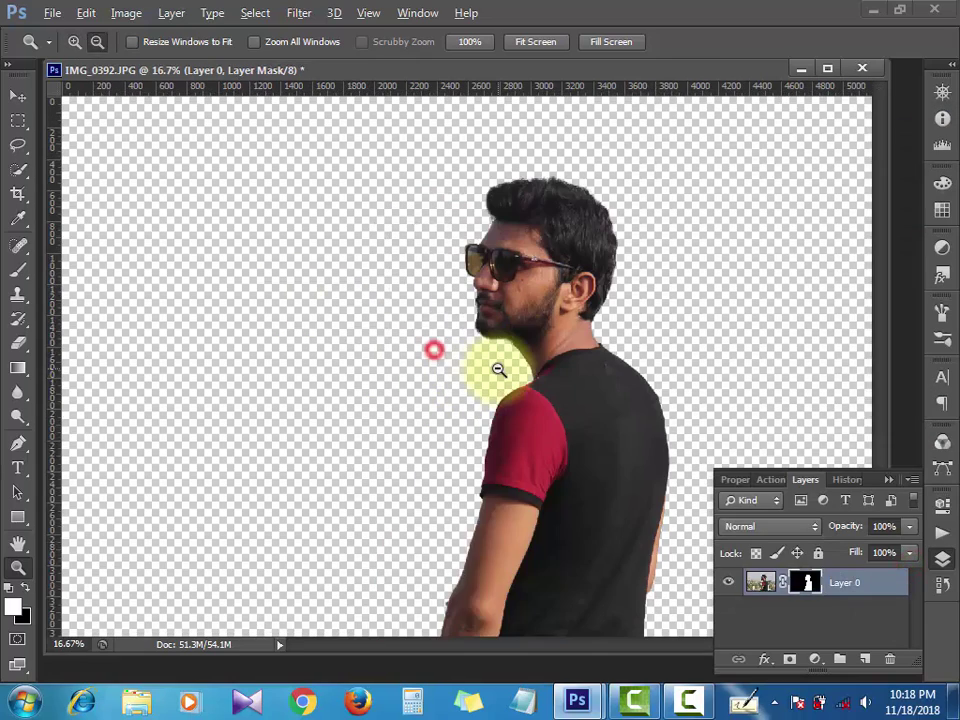
left_click(498, 369, "alt")
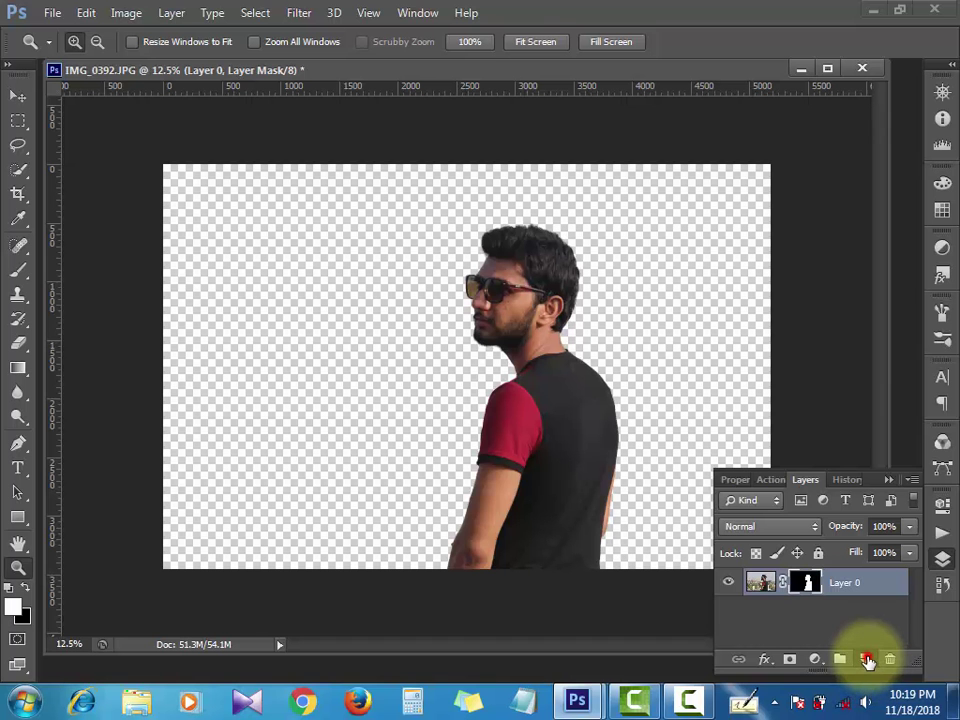
left_click(866, 659)
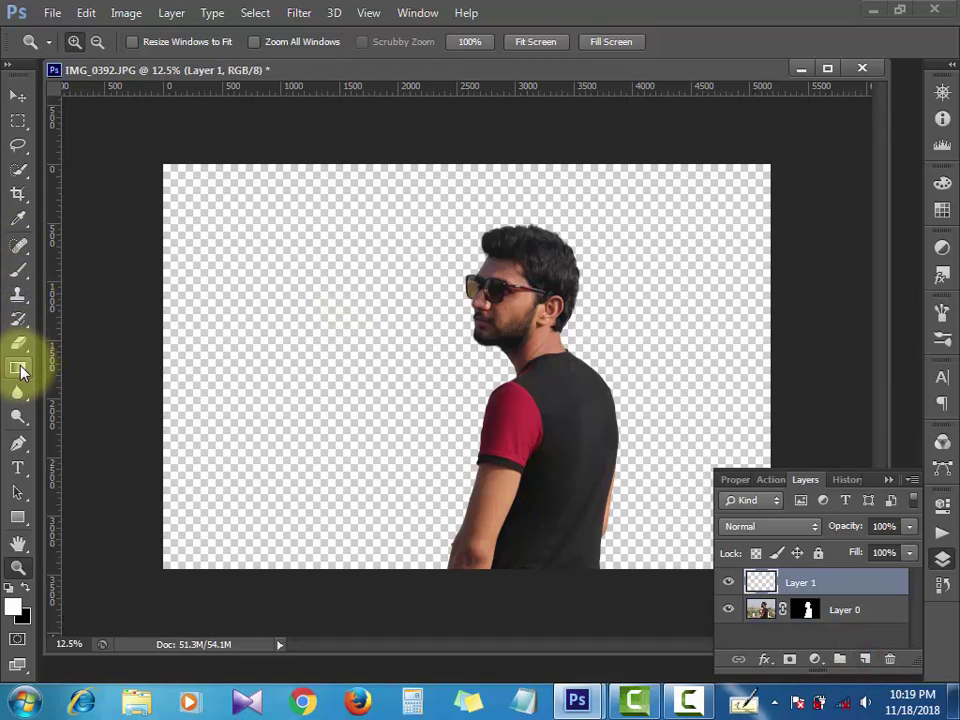
left_click(20, 370)
Fill Layer 1 with a white-left to dark-right gradient placed below the man's layer
left_click(78, 368)
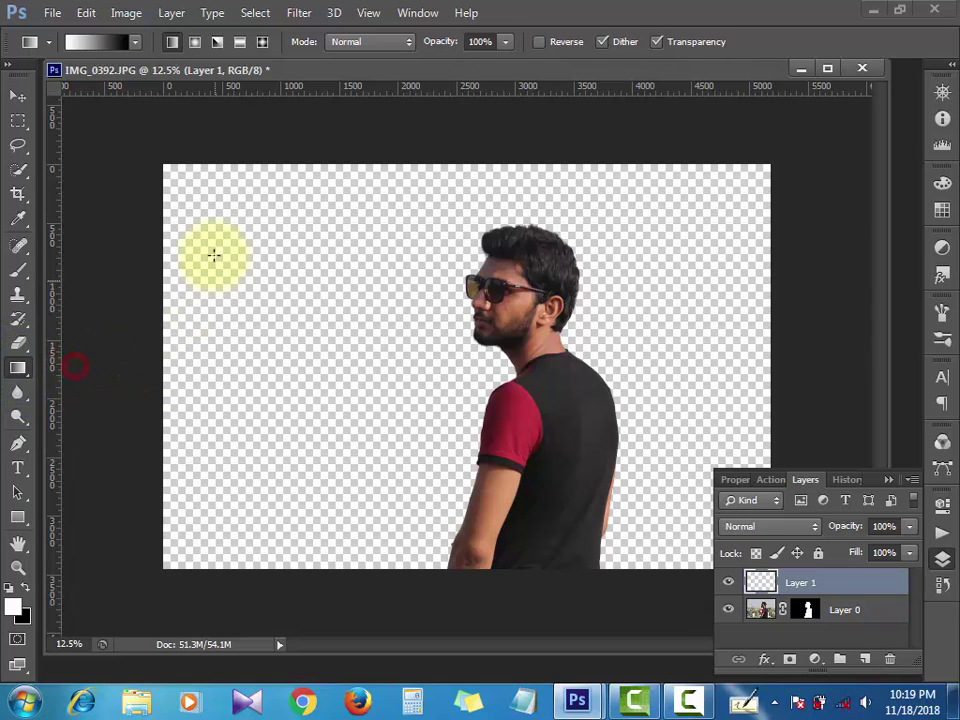
left_click_drag(582, 427, 634, 456)
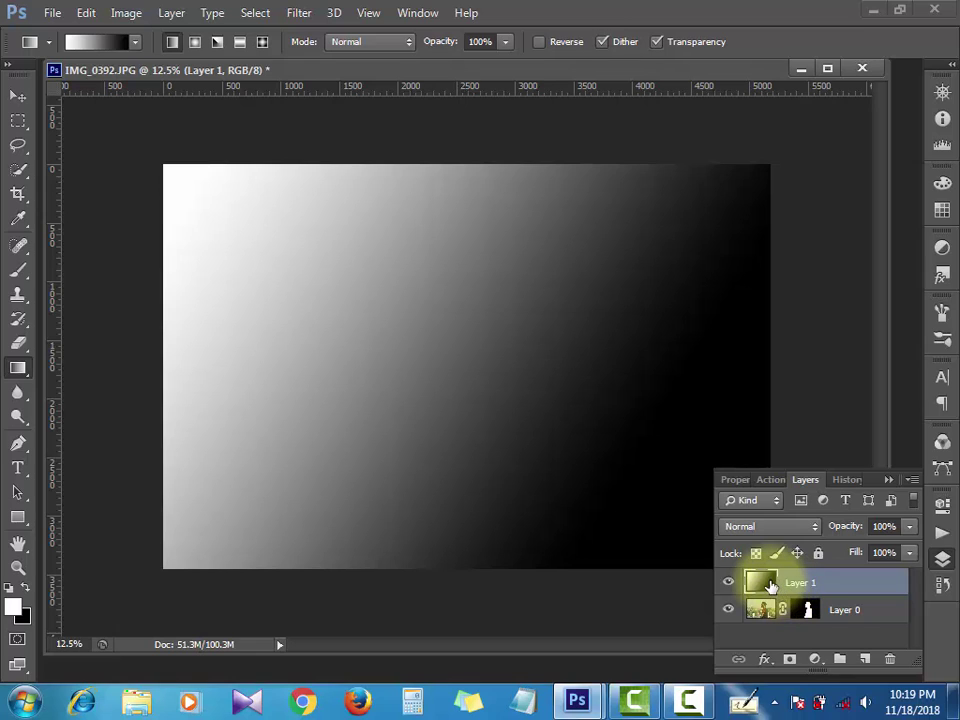
left_click_drag(771, 586, 740, 613)
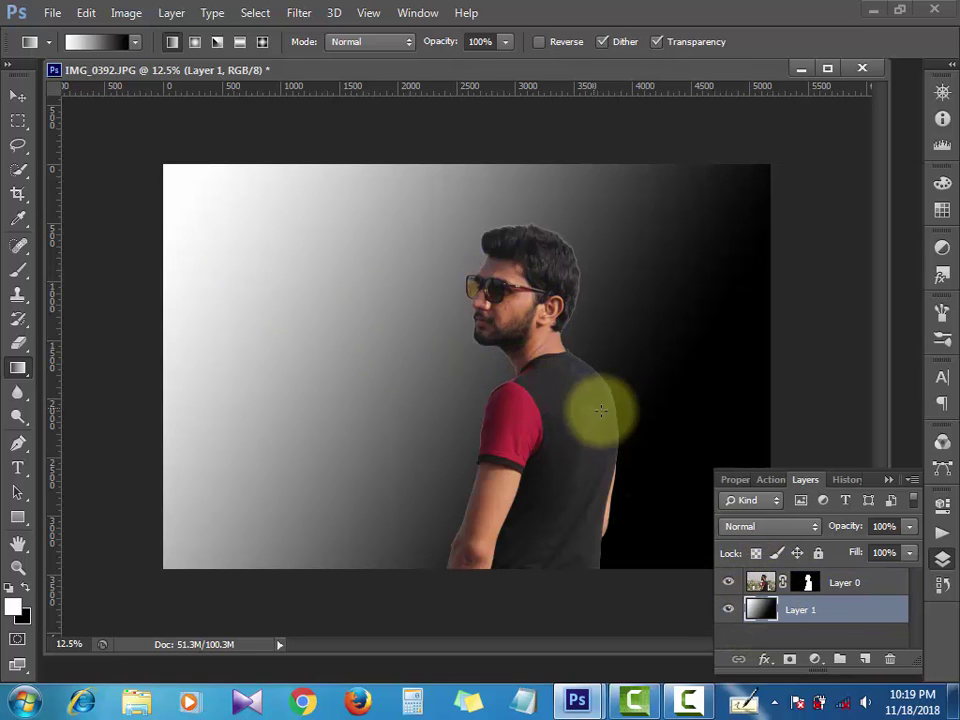
left_click_drag(608, 392, 160, 140)
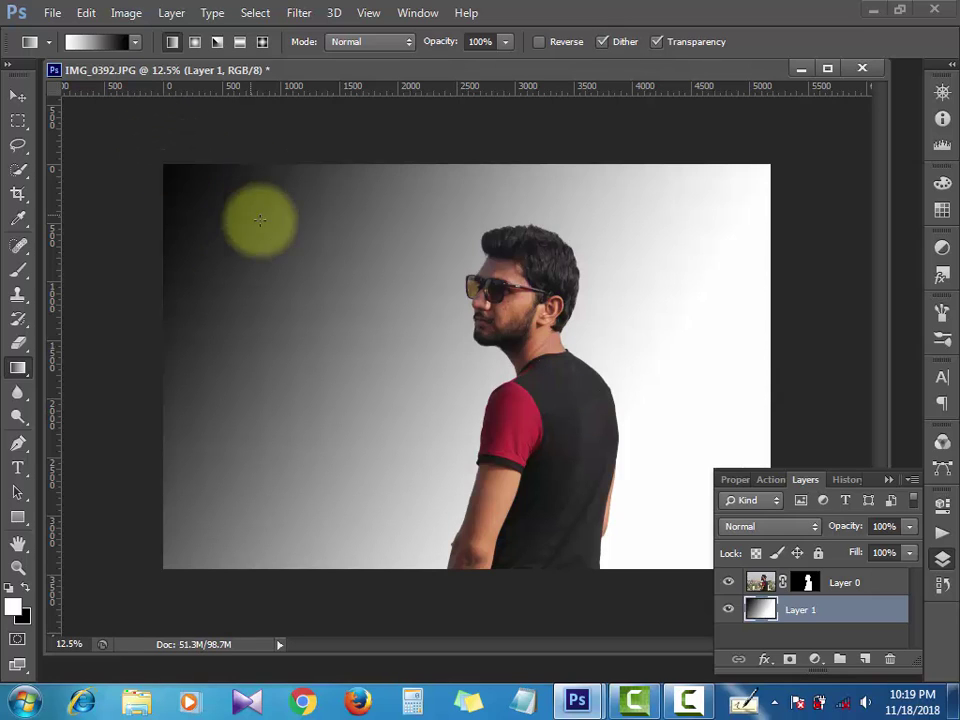
left_click_drag(551, 216, 195, 168)
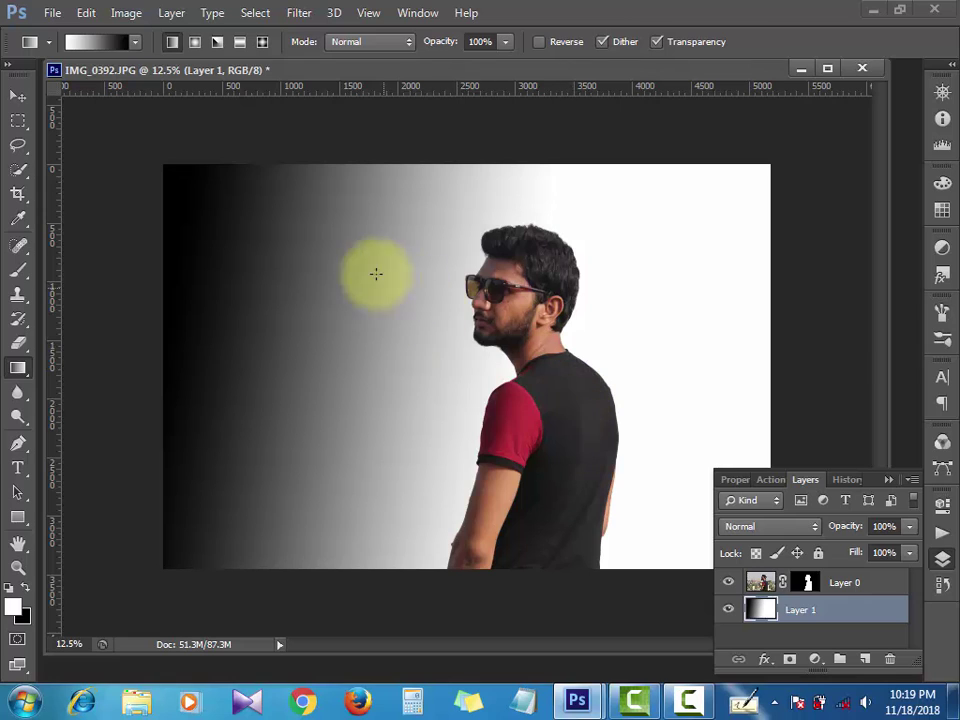
left_click(288, 224)
left_click_drag(790, 471, 788, 470)
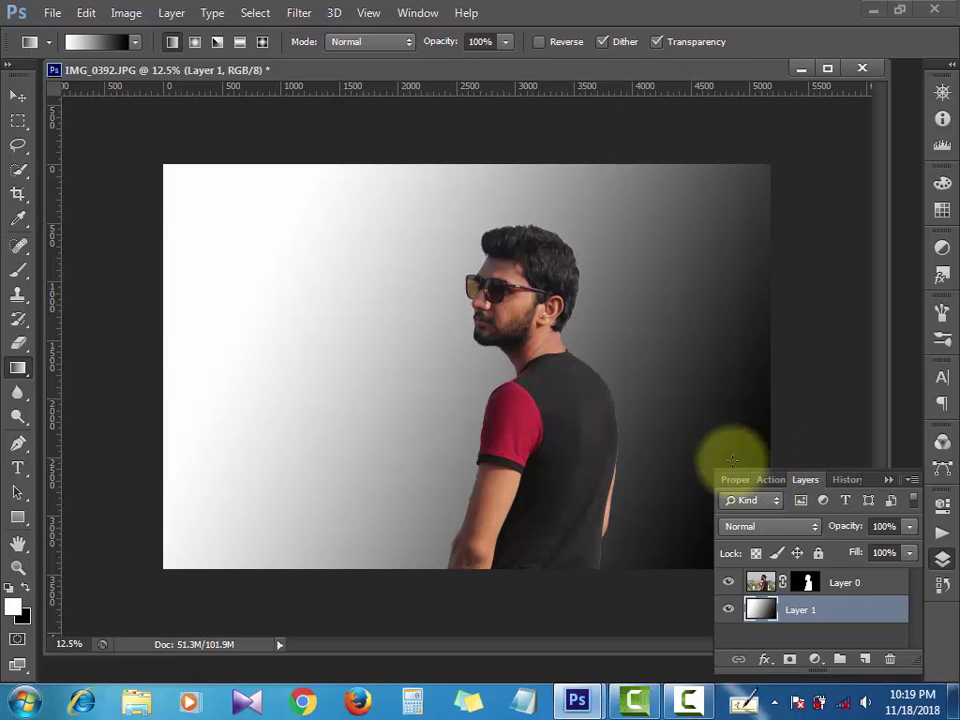
Zoom in on the man's face and select his photo layer, Layer 0
key("z")
left_click(548, 286)
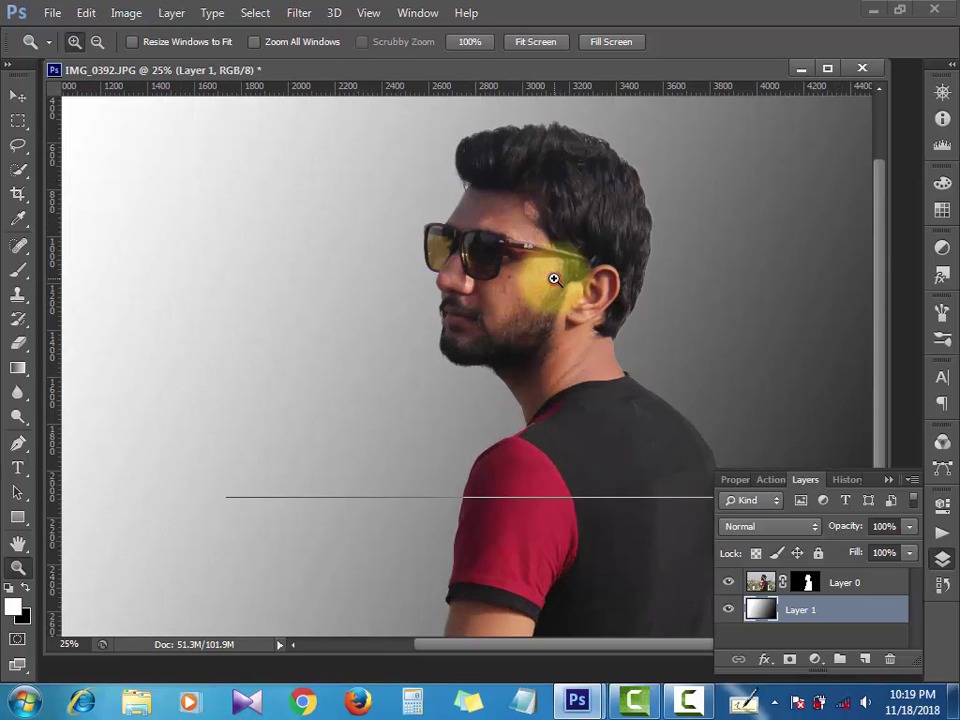
left_click(550, 285)
left_click(549, 316, "alt")
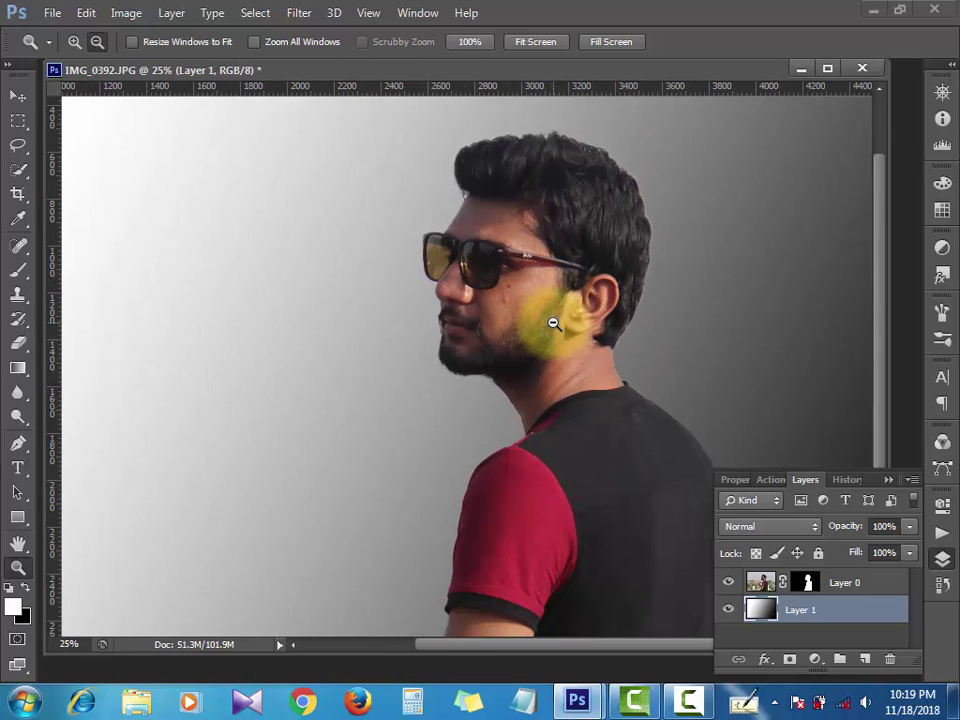
left_click(553, 320, "alt")
left_click(556, 322)
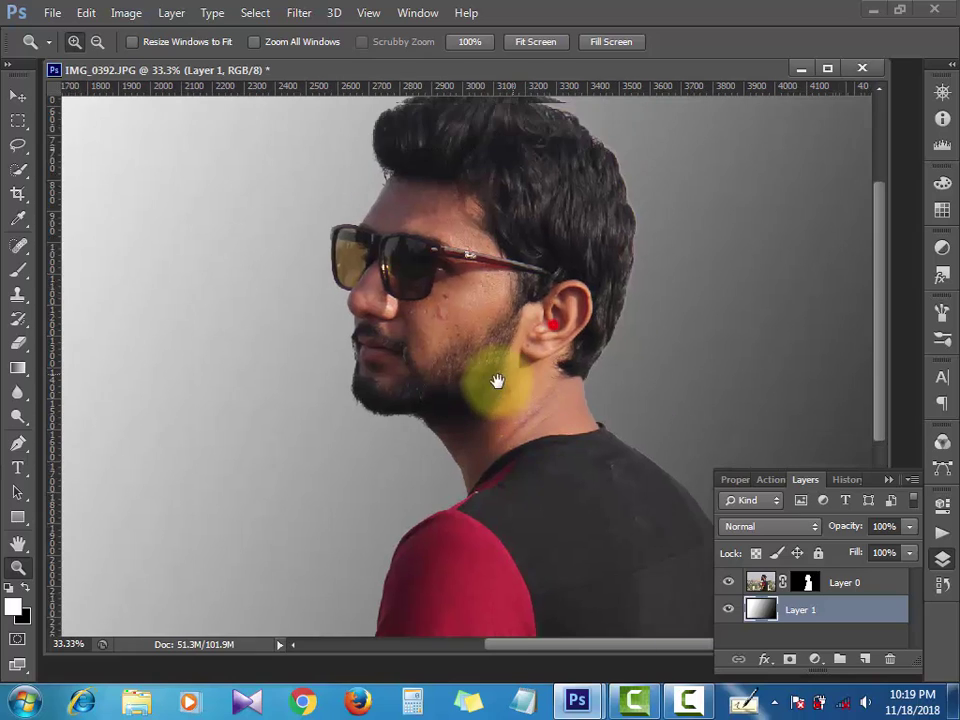
left_click(762, 586)
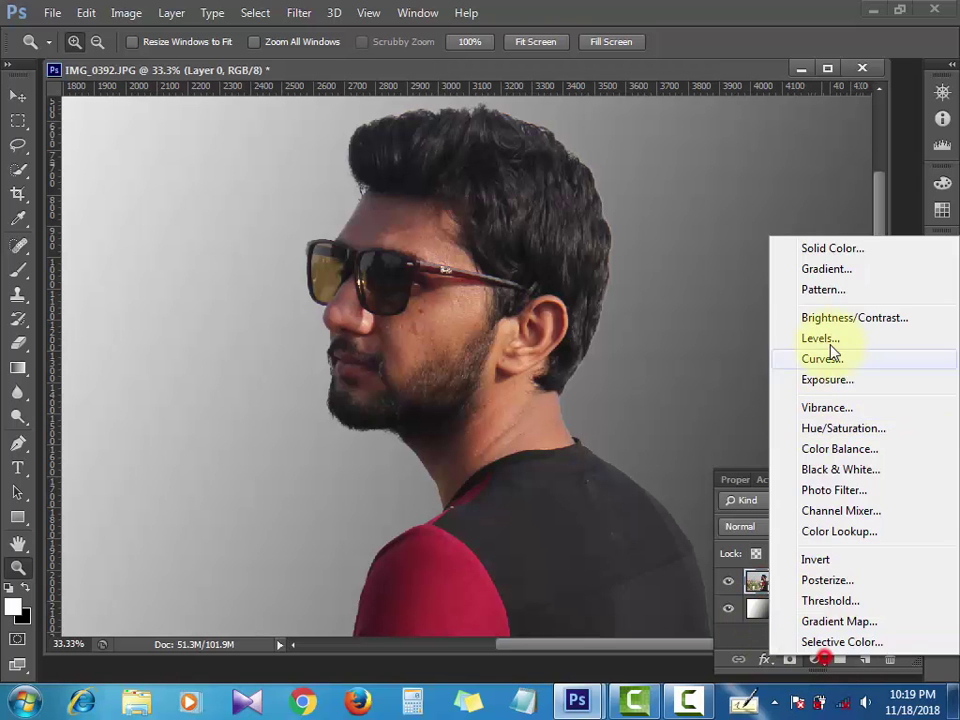
Add a Levels adjustment layer and shift its slider to brighten the photo
left_click(829, 340)
left_click_drag(765, 640, 752, 640)
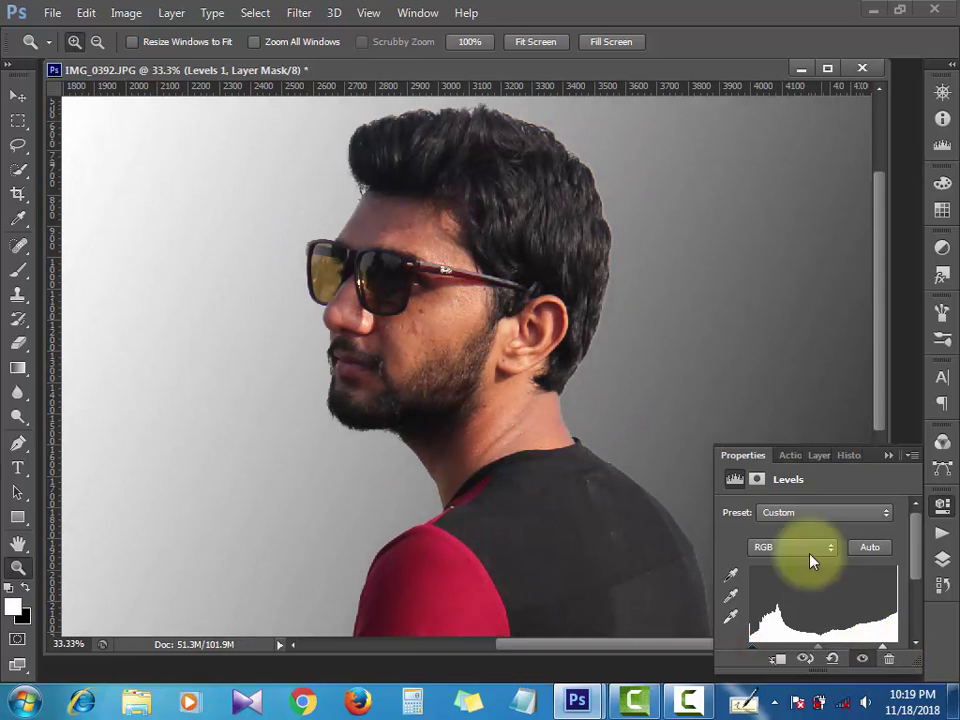
left_click(819, 455)
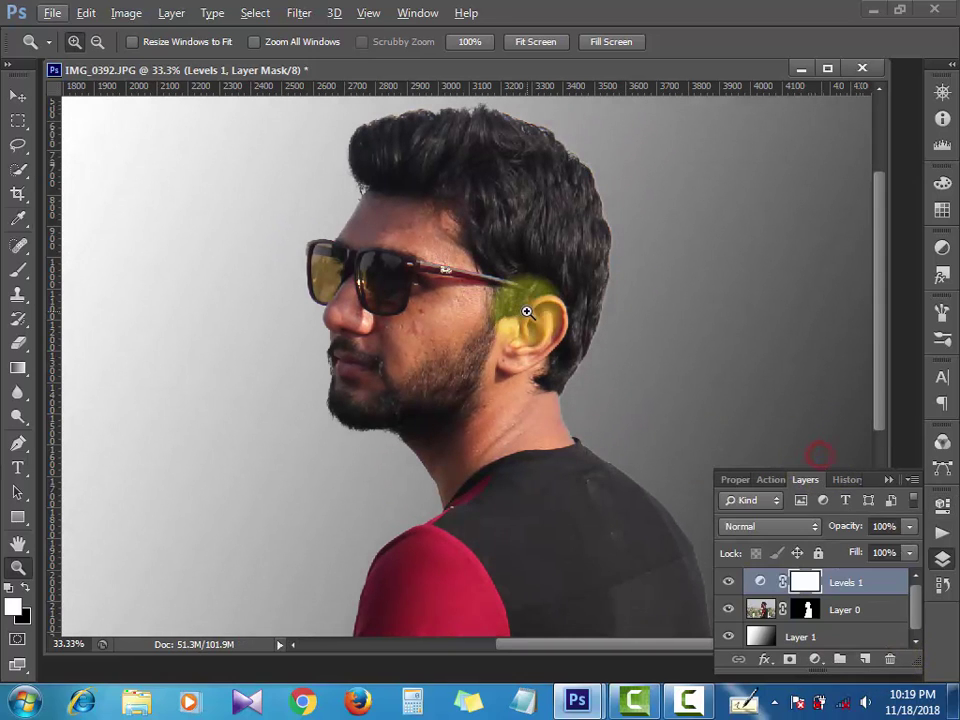
Brighten the midtones with a Curves adjustment, dismissing an accidental Canvas Size dialog
key("alt+i")
key("a")
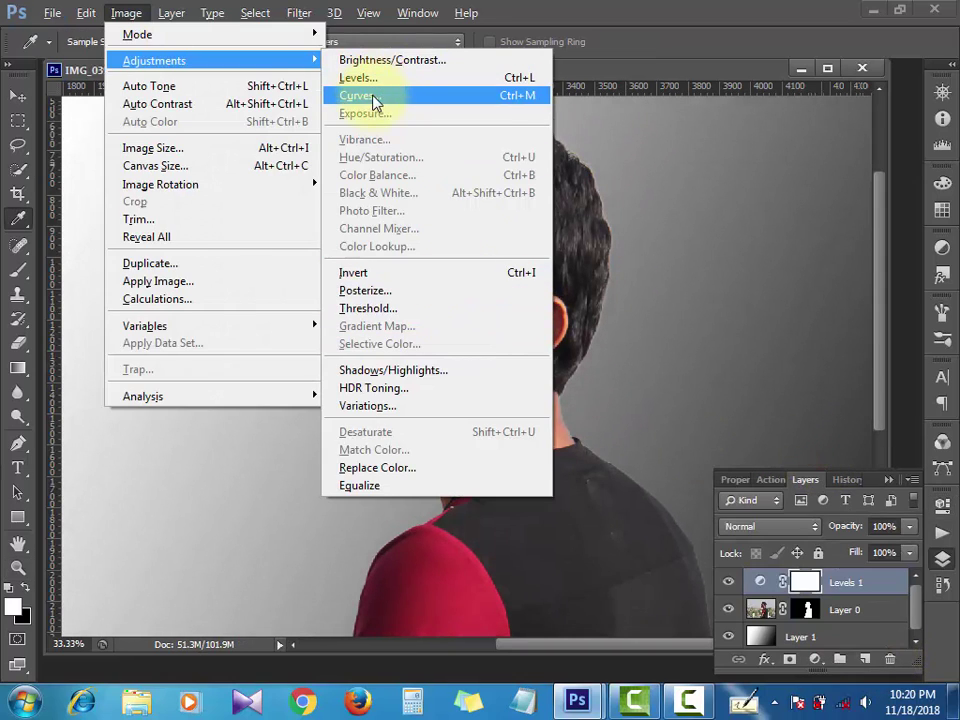
key("Escape")
key("alt+i")
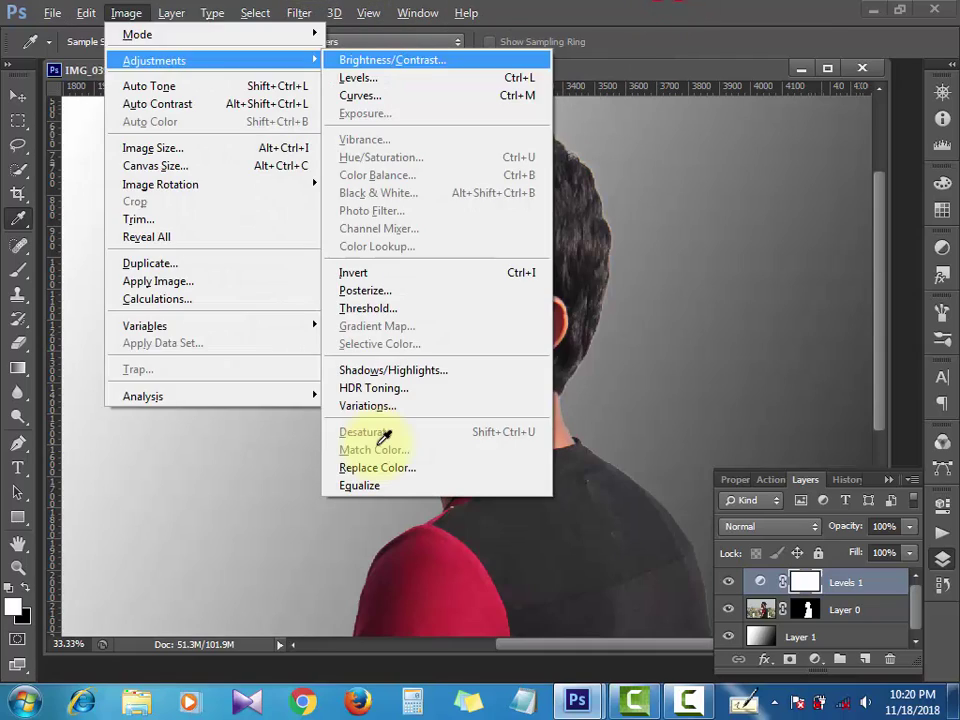
key("alt+ctrl+c")
left_click(634, 187)
left_click(124, 12)
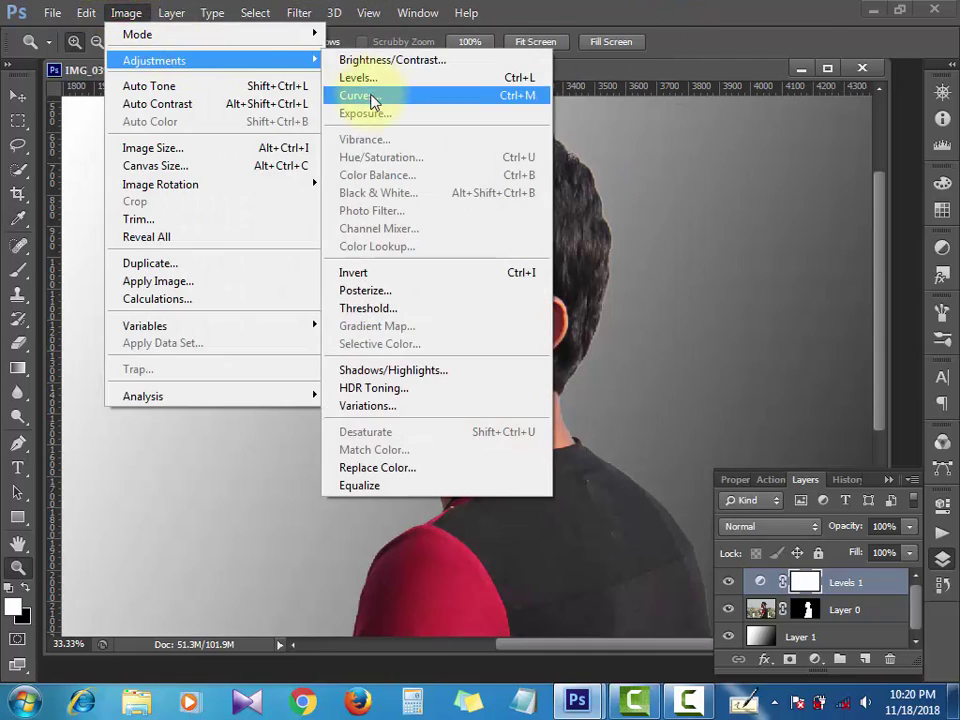
left_click(372, 94)
left_click_drag(773, 286, 772, 270)
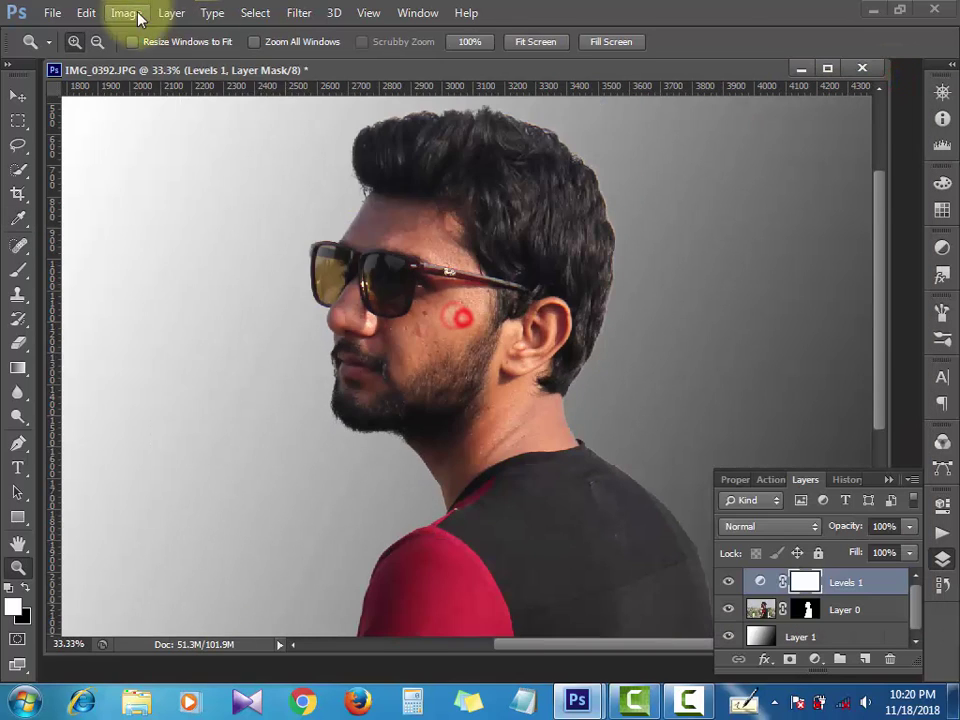
Open Brightness/Contrast and move its window aside
left_click(126, 12)
mouse_move(154, 60)
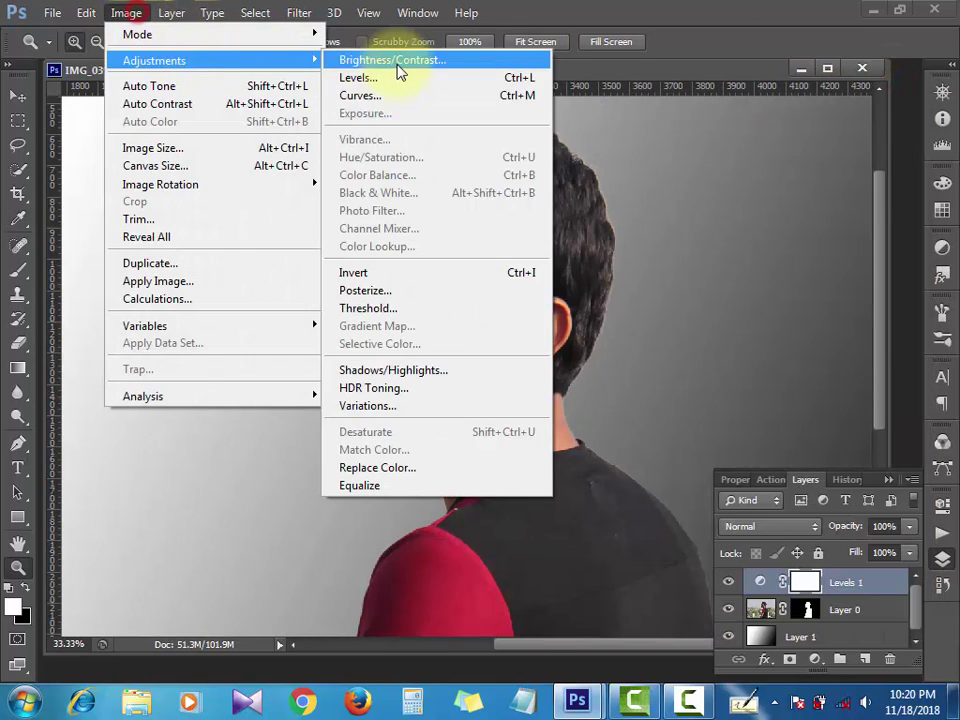
left_click(392, 60)
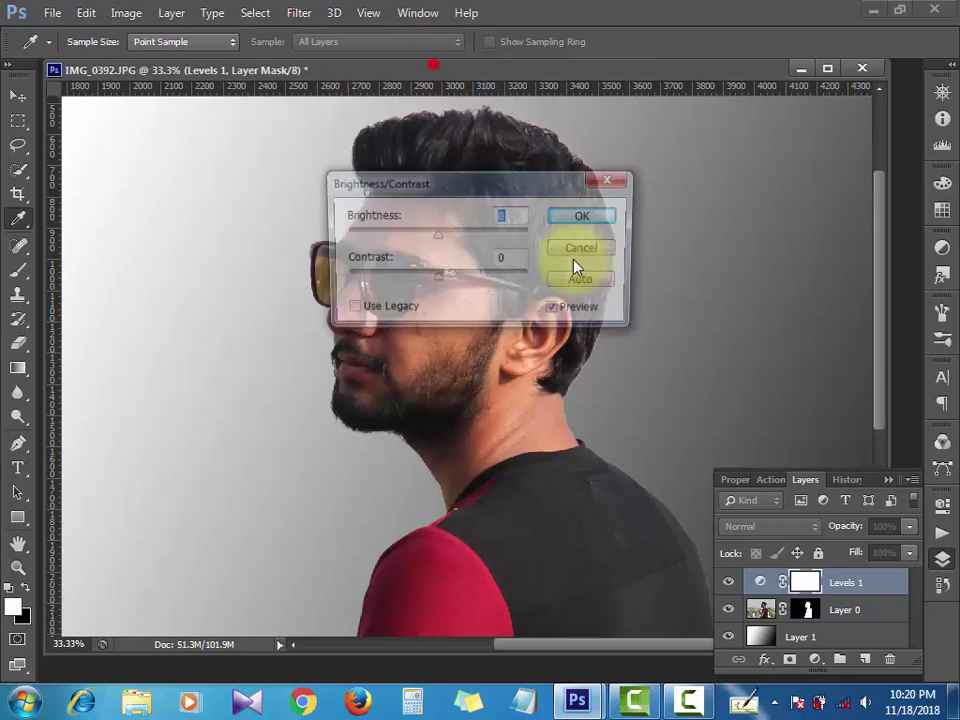
left_click_drag(480, 185, 735, 216)
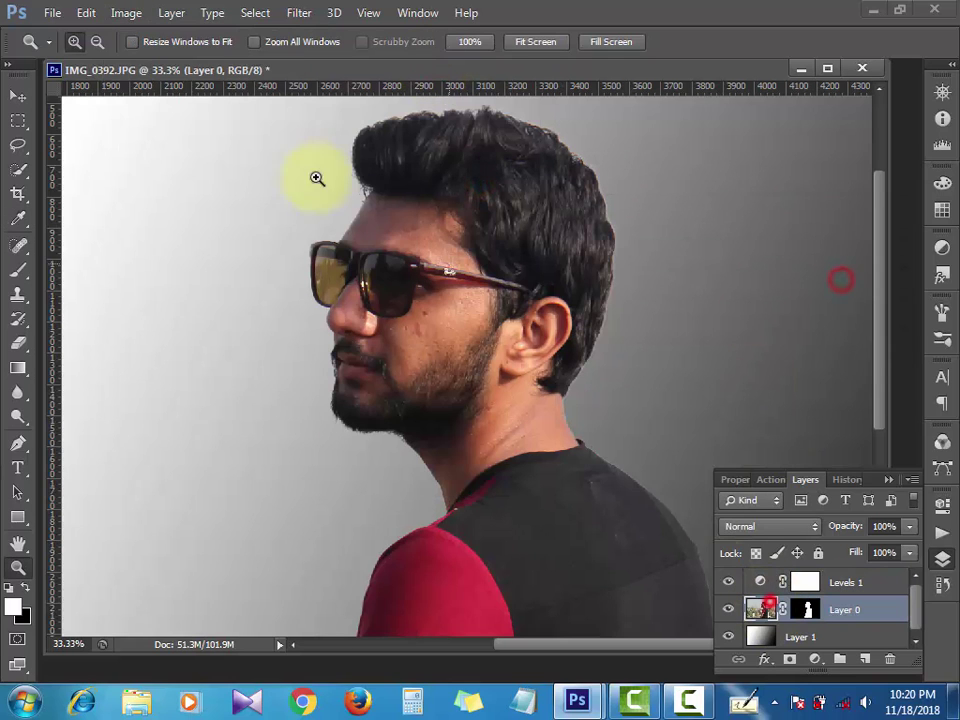
Reduce the black in the Yellows with a Selective Color adjustment
left_click(126, 12)
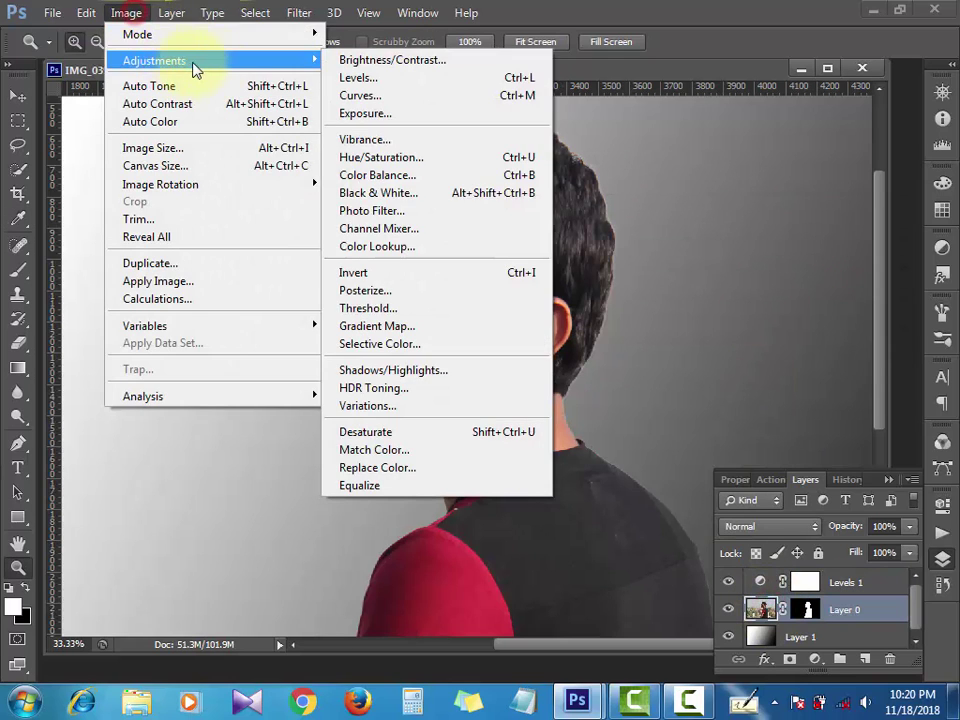
left_click(379, 343)
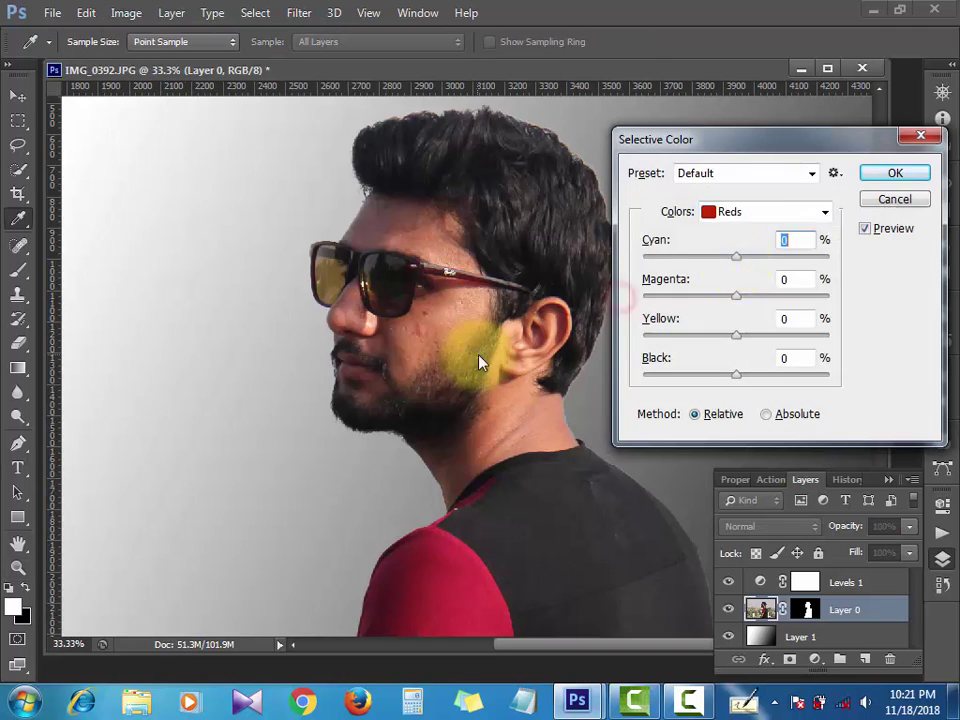
left_click(820, 212)
left_click(754, 270)
left_click_drag(736, 375, 716, 382)
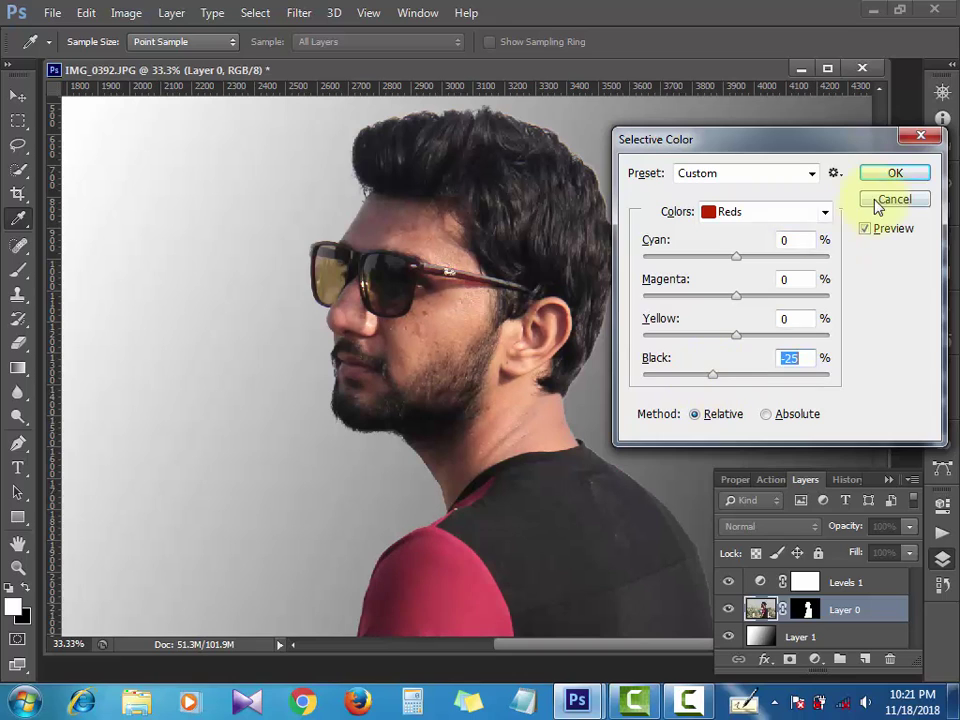
left_click(895, 173)
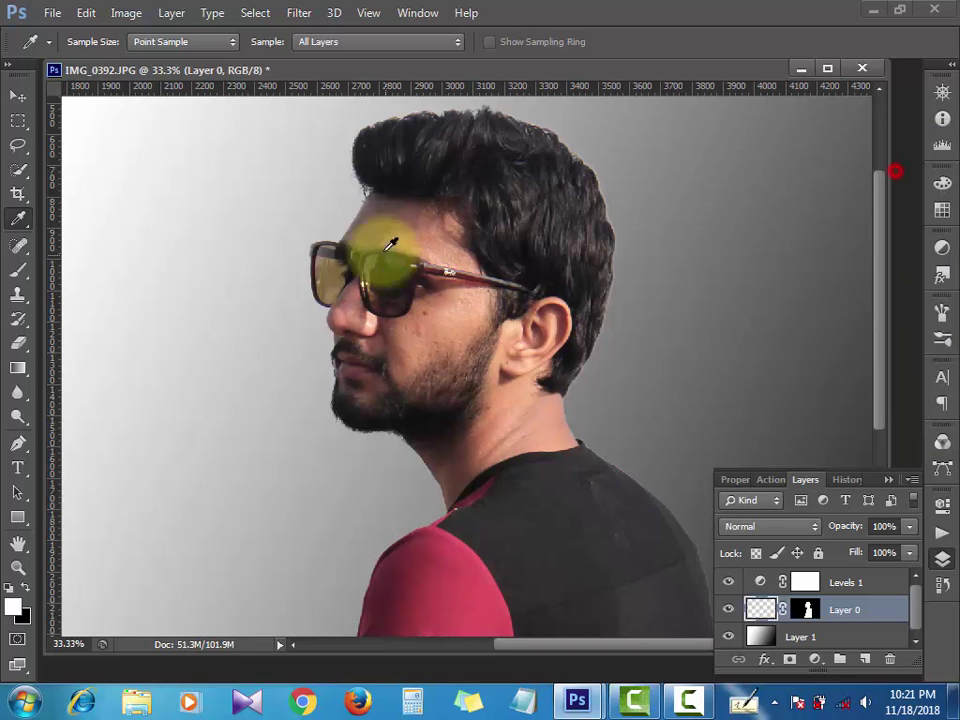
Run the DIGITAL GEM Airbrush filter at Blending 10, then zoom in on the cheek
left_click(299, 12)
left_click(586, 510)
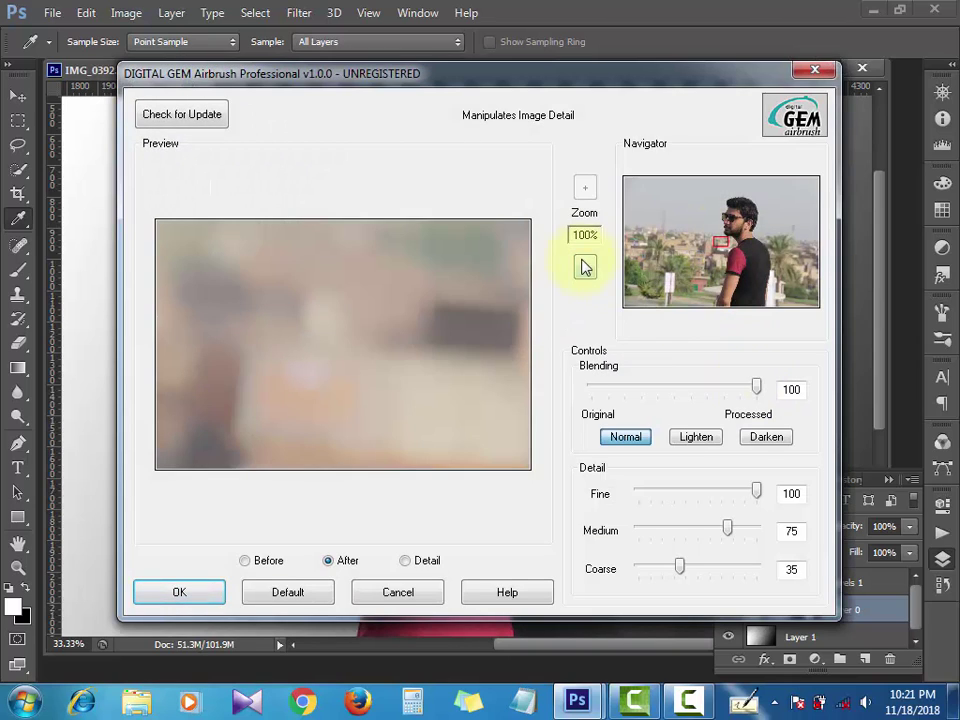
left_click(585, 266)
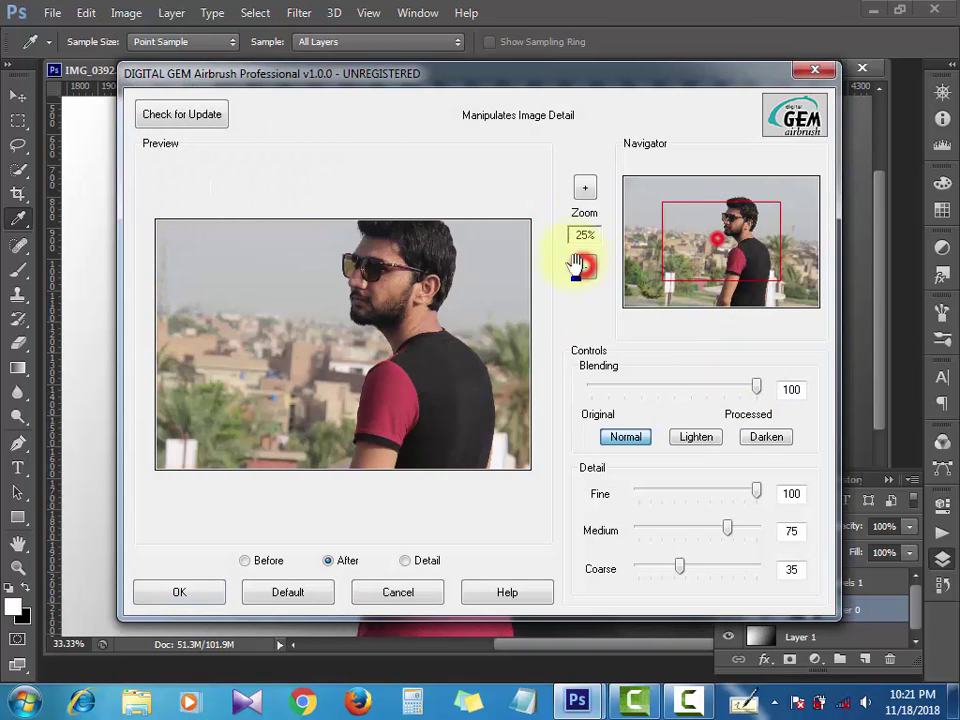
left_click(585, 188)
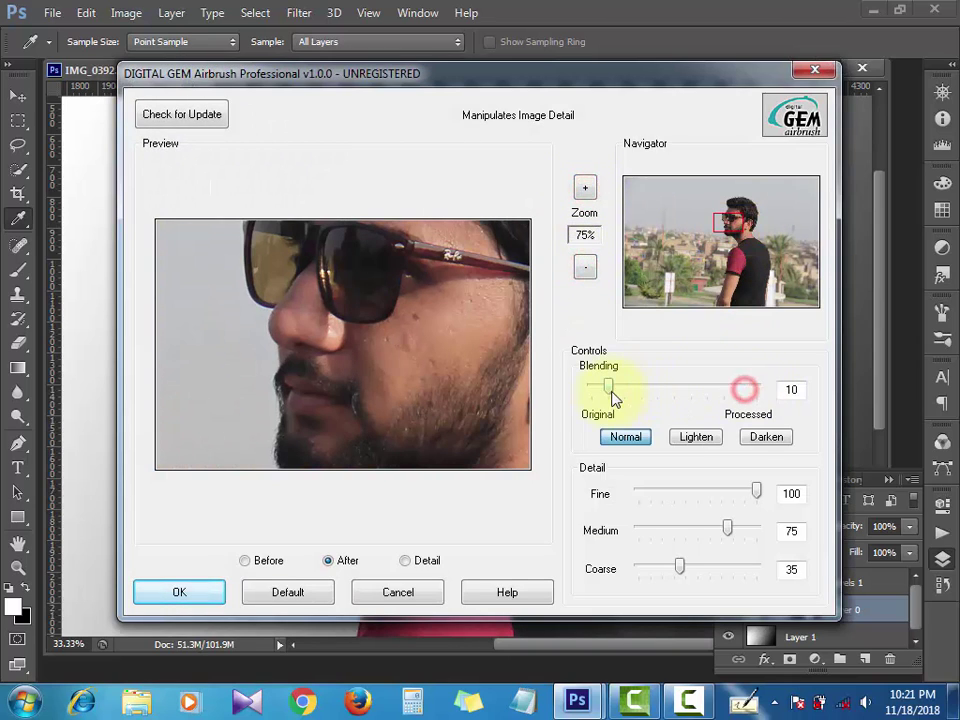
left_click(181, 590)
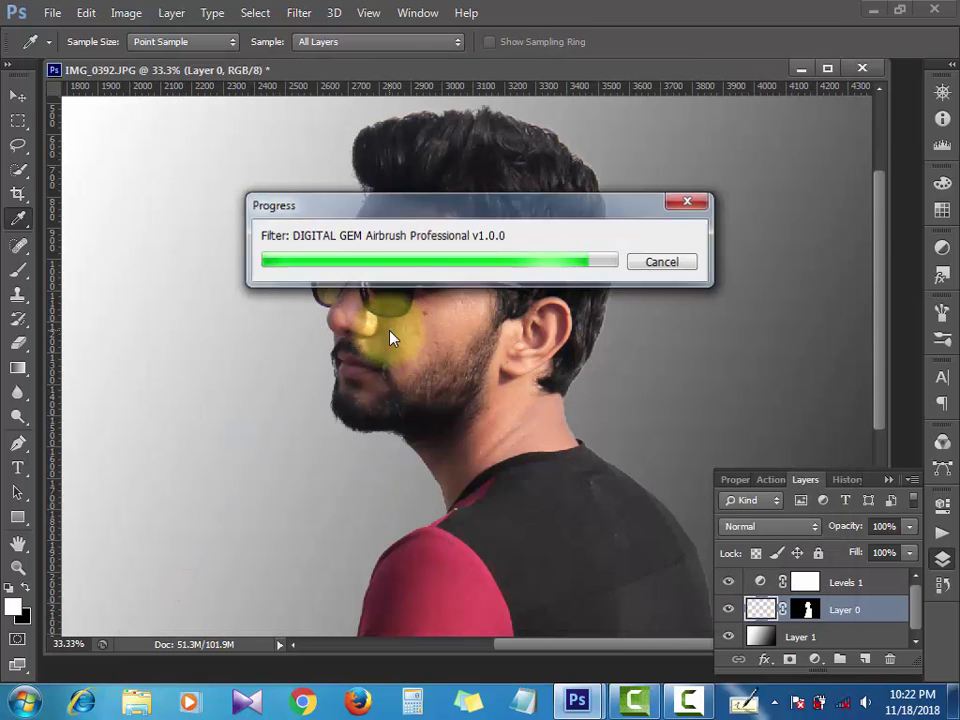
key("z")
left_click(452, 327)
key("b")
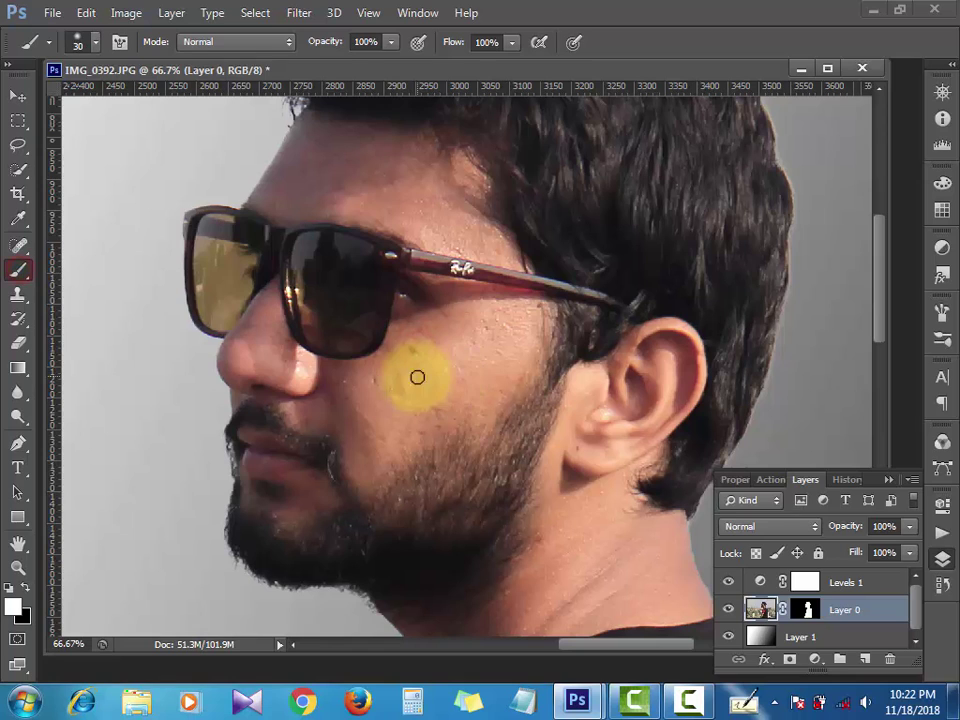
Patch away the blemish on the man's cheek, then zoom out to 50% on the head
left_click(18, 246)
left_click(92, 280)
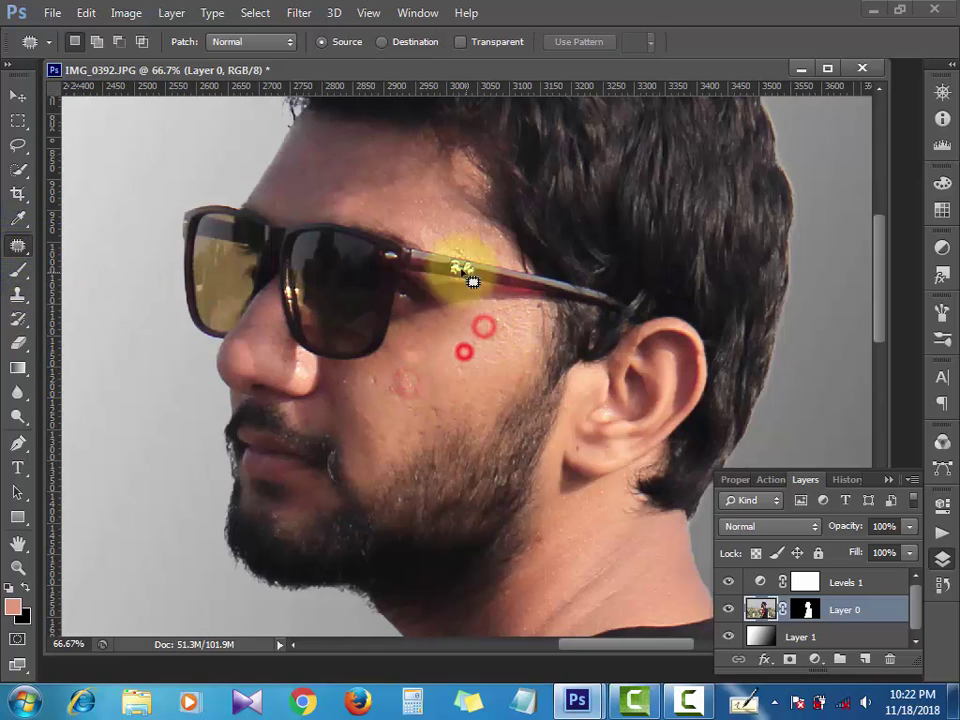
left_click(437, 403)
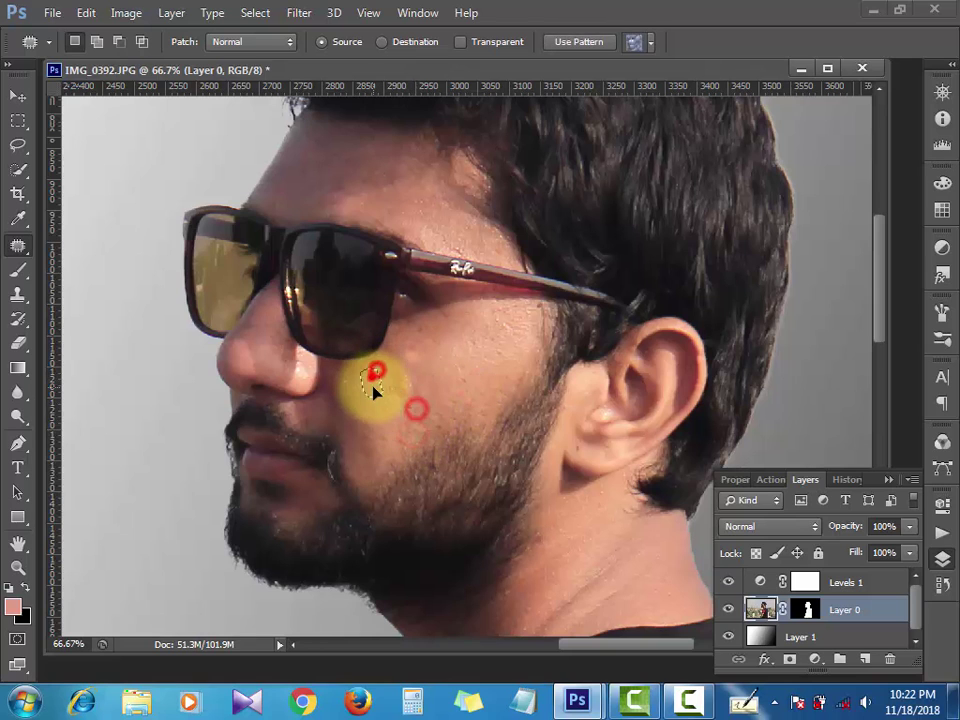
left_click(433, 386)
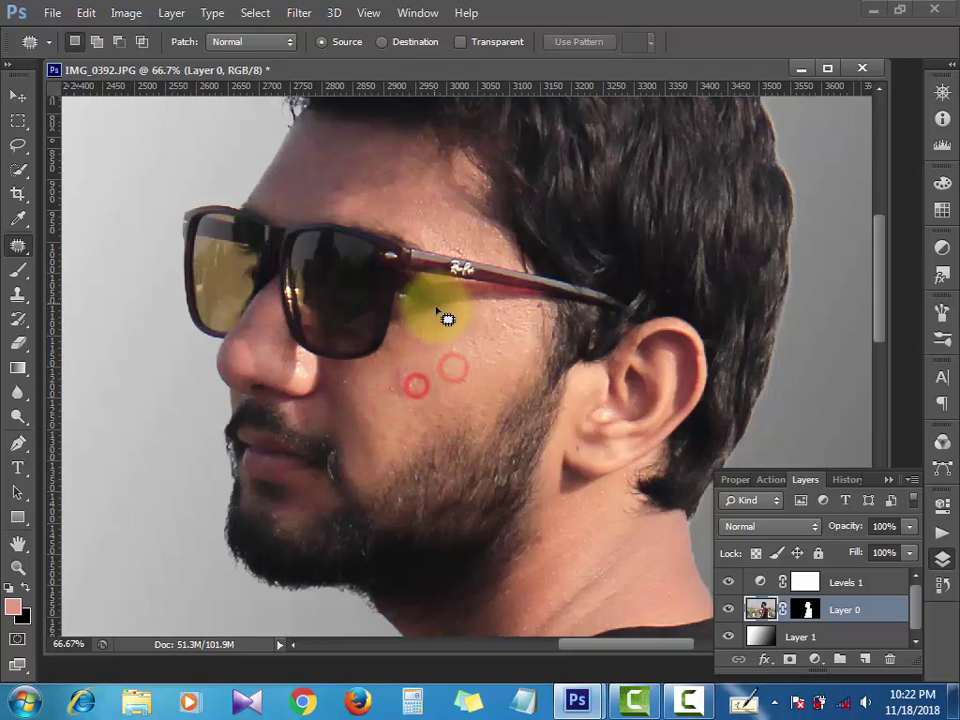
key("z")
left_click(446, 364, "alt")
left_click(508, 326)
left_click(511, 377, "alt")
left_click(531, 348)
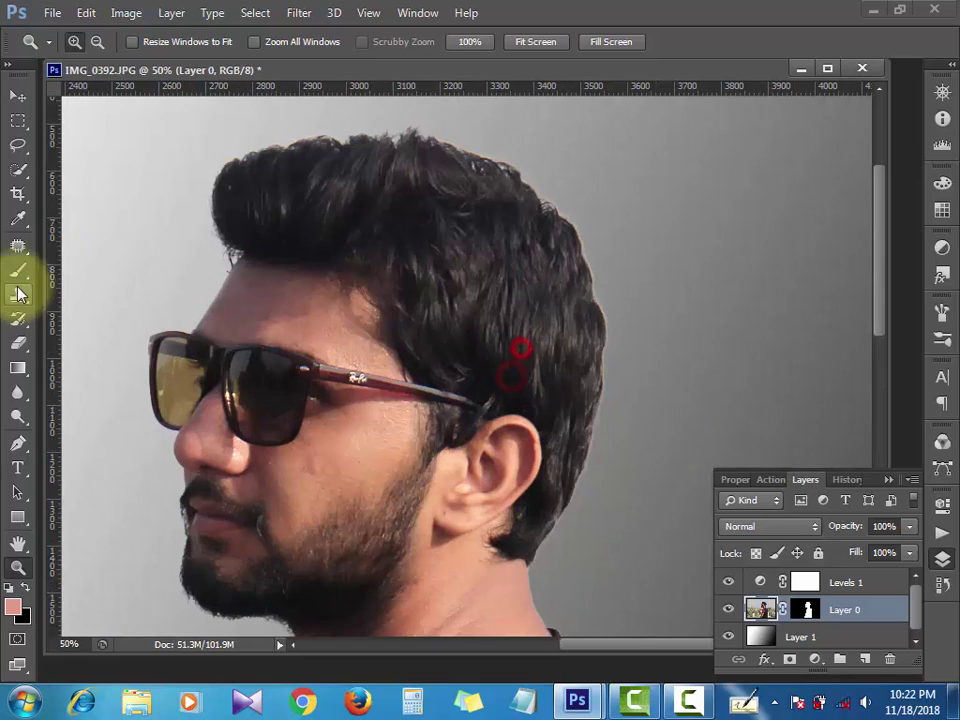
Load a 250 px scatter brush preset for the Brush tool
left_click(16, 271)
left_click(86, 40)
left_click_drag(246, 293, 410, 462)
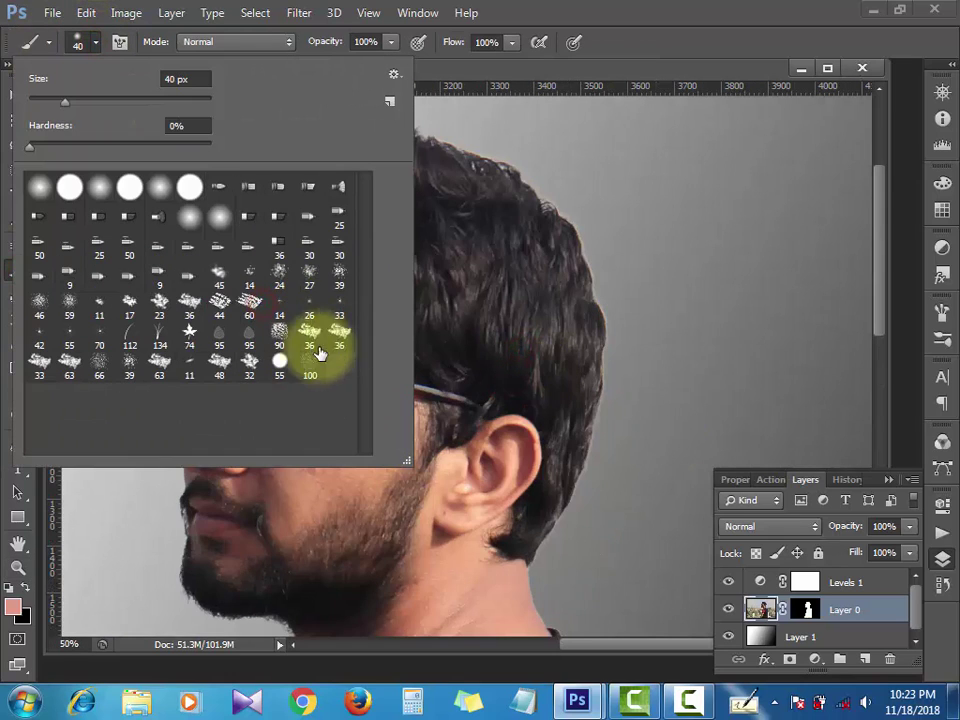
left_click(129, 360)
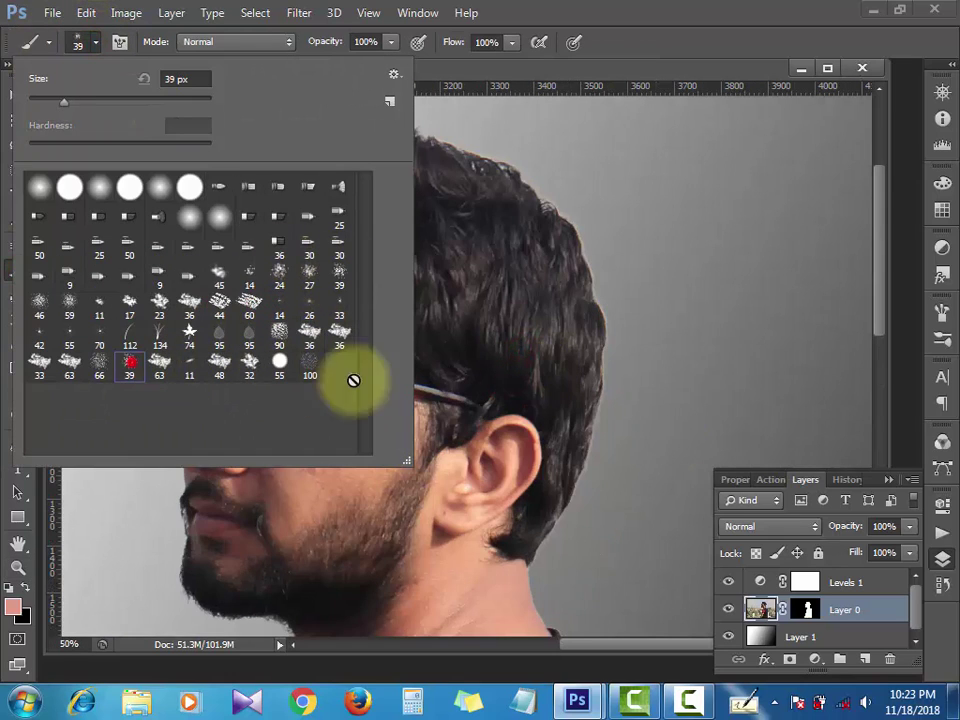
left_click(471, 258)
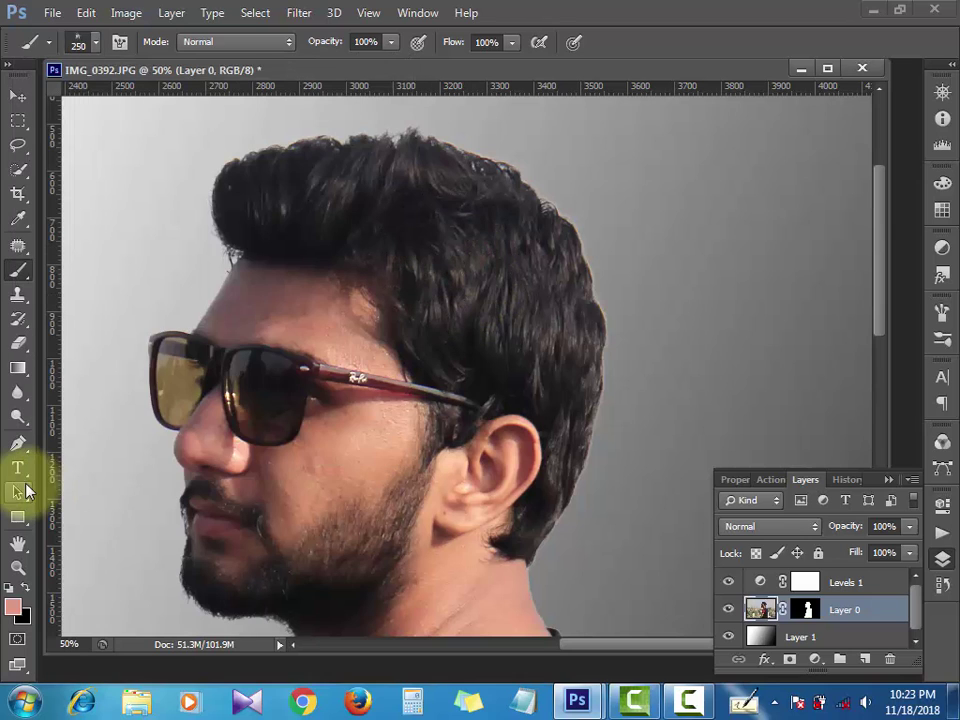
Set up the Smudge Tool with a 150 px scatter brush at 26% strength
left_click(20, 393)
left_click(66, 428)
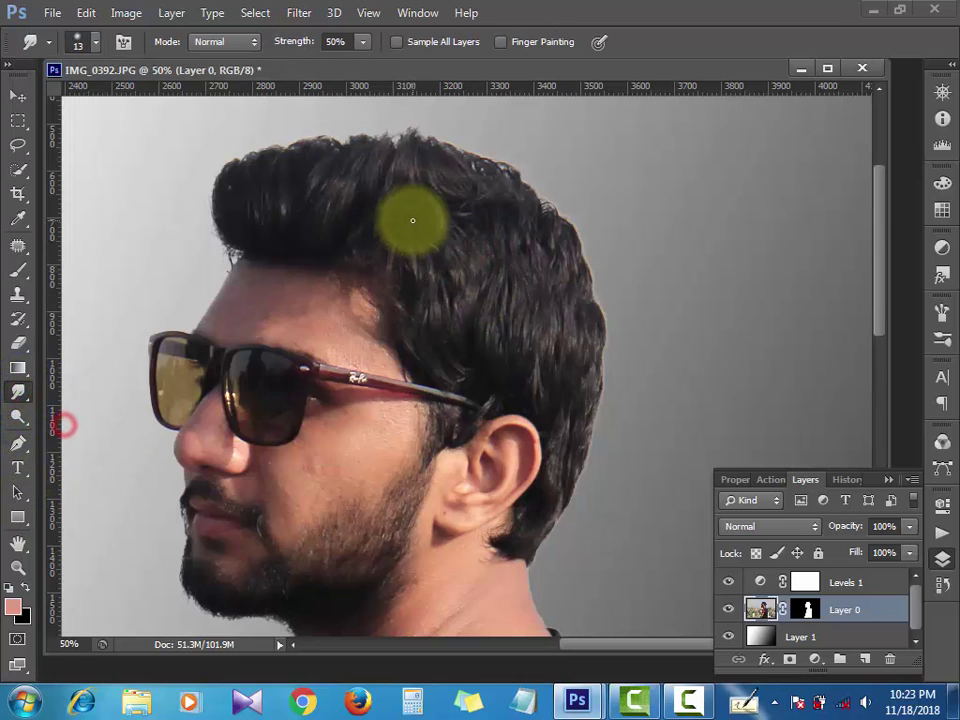
left_click(95, 48)
double_click(343, 274)
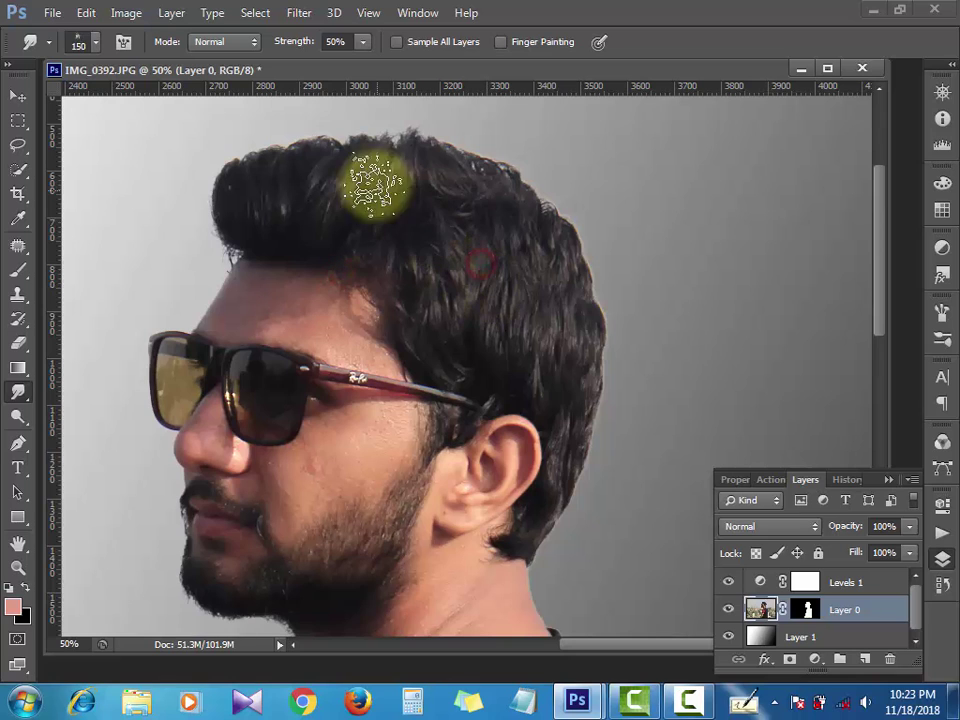
left_click(362, 41)
left_click_drag(362, 63, 345, 63)
Smudge strands along the top and right edges of the hair and near the ear
mouse_move(375, 140)
left_mouse_down()
mouse_move(470, 171)
mouse_move(505, 210)
left_mouse_up()
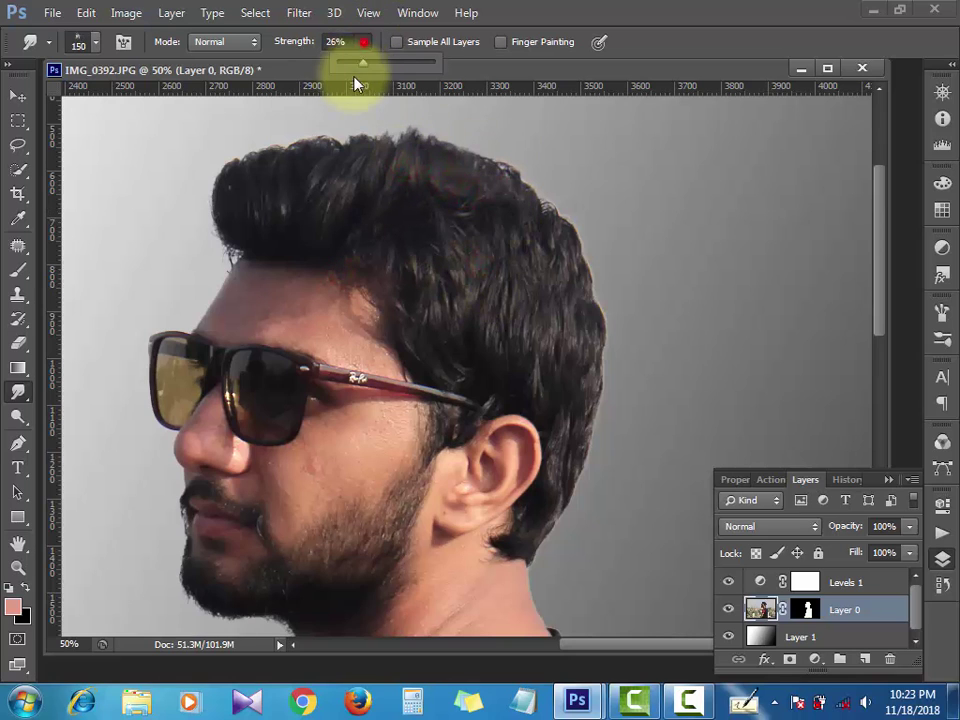
mouse_move(315, 152)
left_mouse_down()
mouse_move(407, 146)
mouse_move(253, 214)
left_mouse_up()
left_click_drag(321, 223, 506, 257)
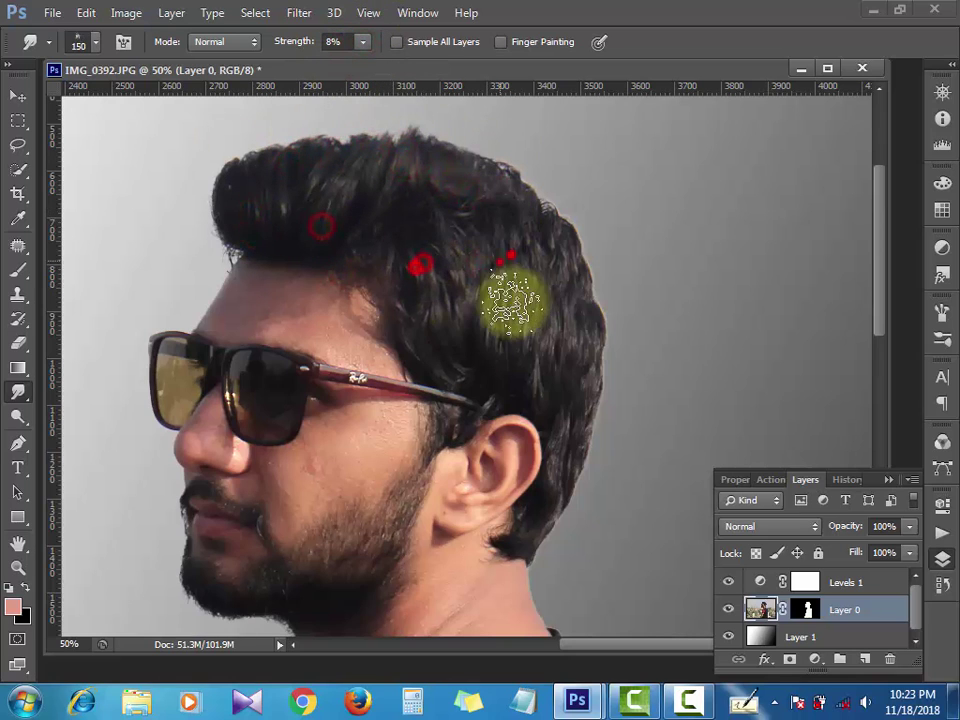
mouse_move(518, 302)
left_mouse_down()
mouse_move(545, 188)
mouse_move(497, 189)
left_mouse_up()
left_click_drag(401, 167, 401, 228)
mouse_move(332, 240)
left_mouse_down()
mouse_move(381, 133)
mouse_move(332, 240)
left_mouse_up()
left_click_drag(488, 368, 574, 401)
At 2% strength, soften the hair's right edge, then zoom out to 33.3%
left_click(363, 41)
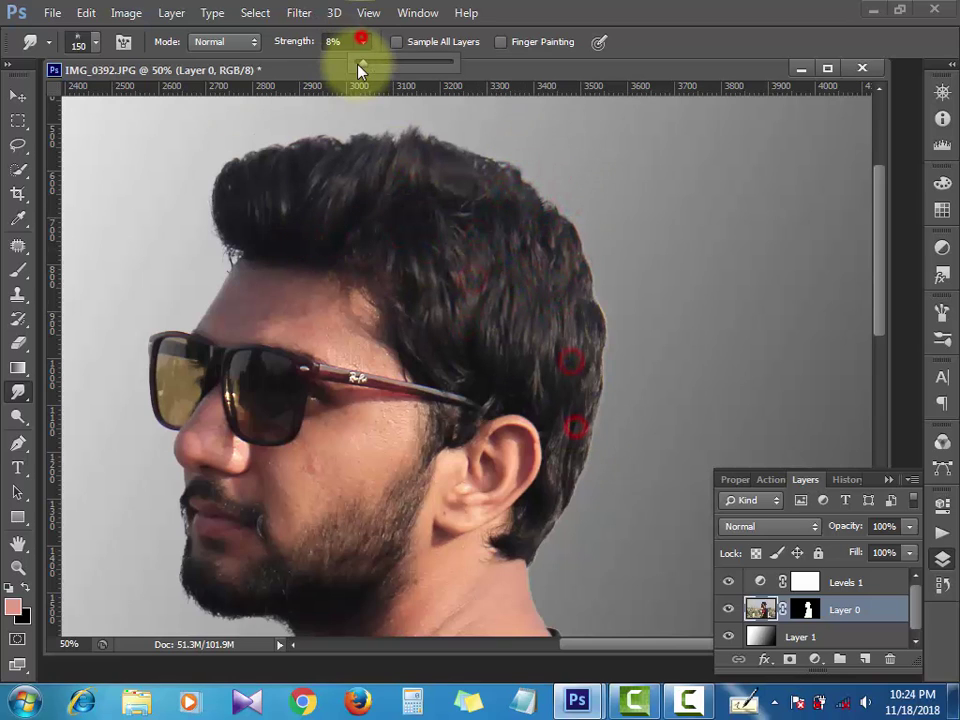
left_click_drag(358, 64, 340, 64)
left_click_drag(522, 257, 625, 290)
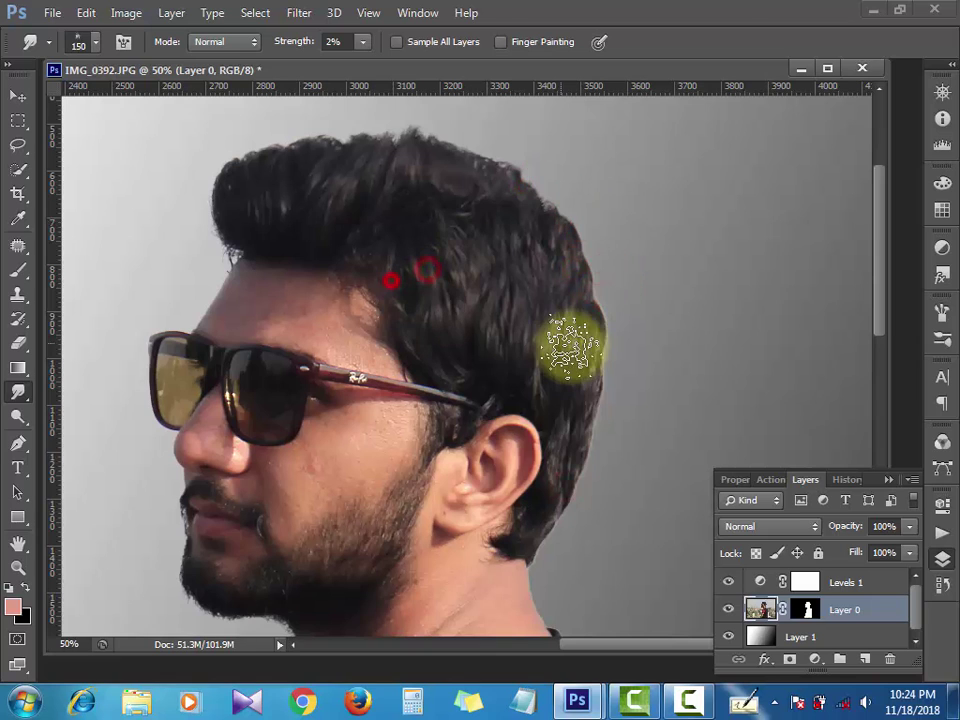
key("z")
left_click(453, 317, "alt")
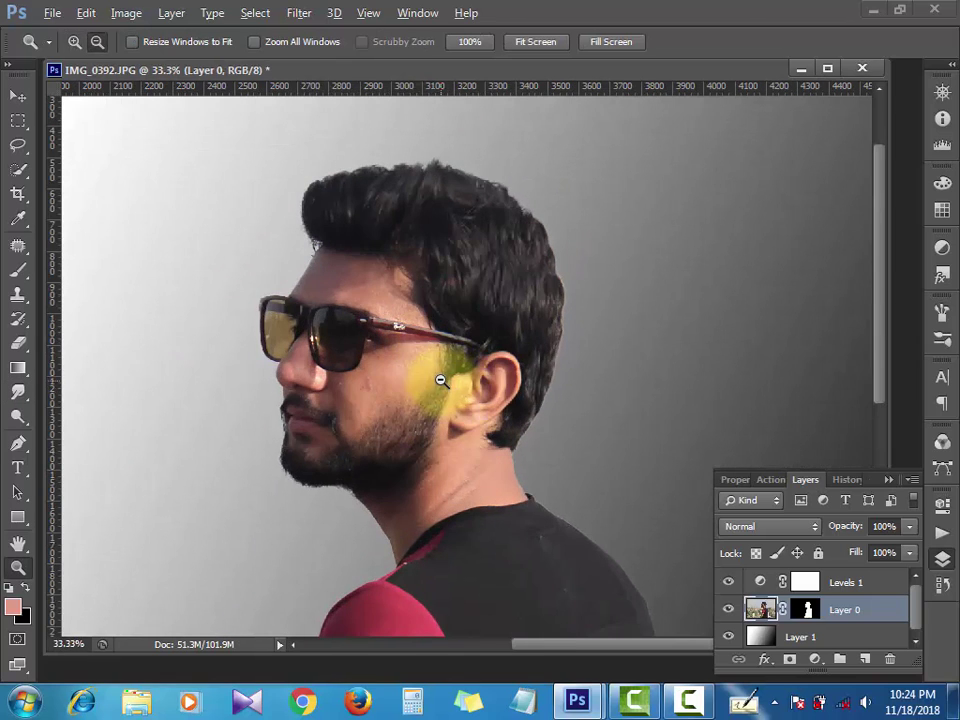
Apply Selective Color to the man with the Blacks range's Black slider at +7%
left_click(439, 379, "alt")
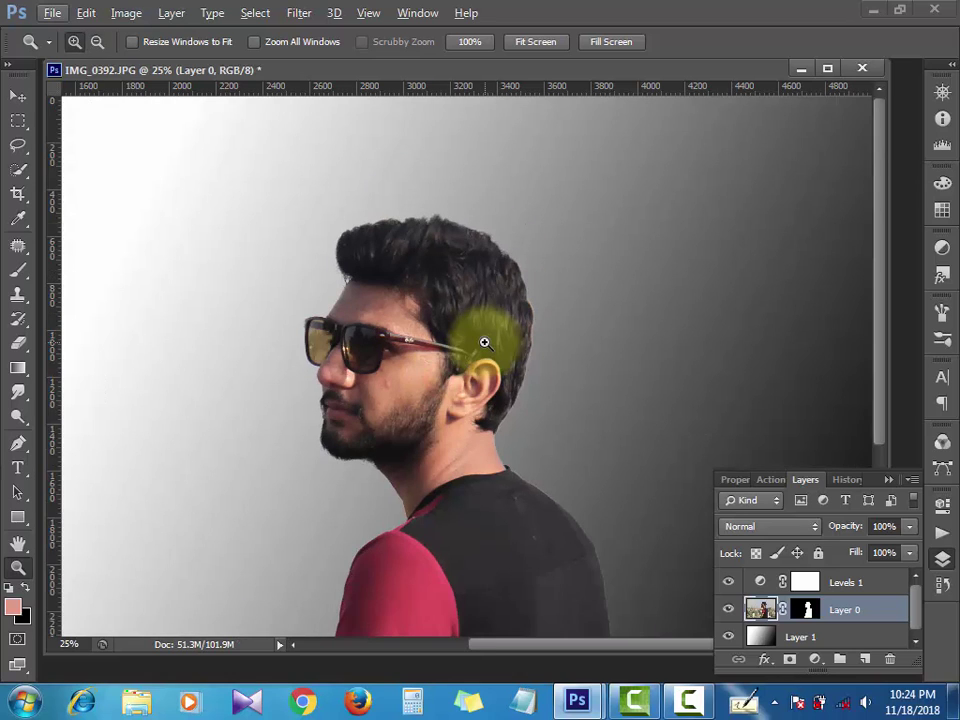
key("alt+i")
key("j")
left_click(484, 343)
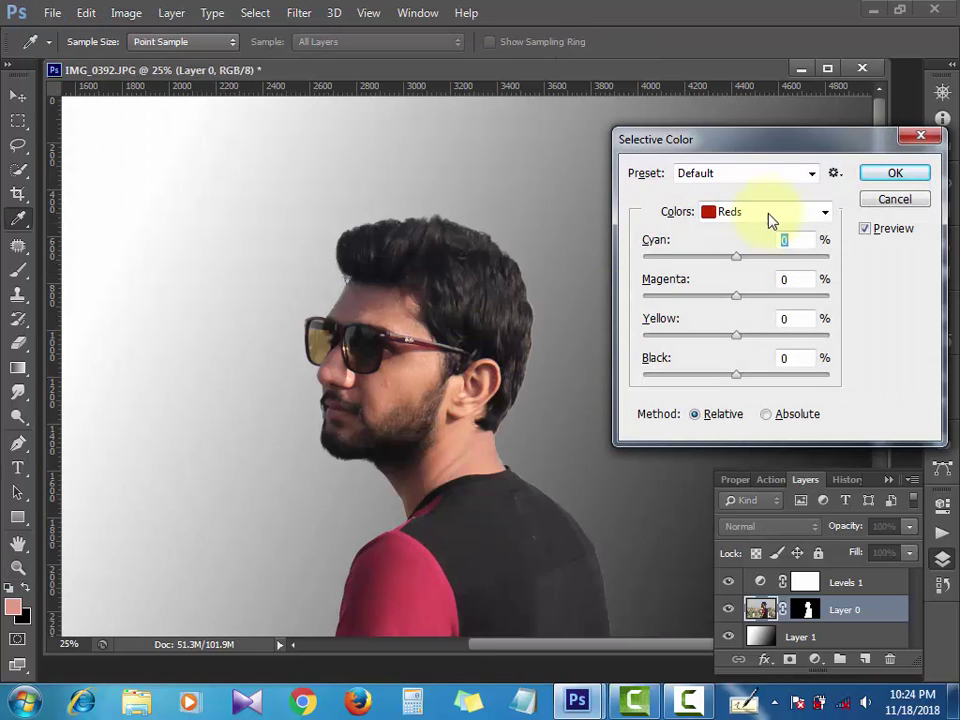
left_click(770, 208)
left_click(740, 376)
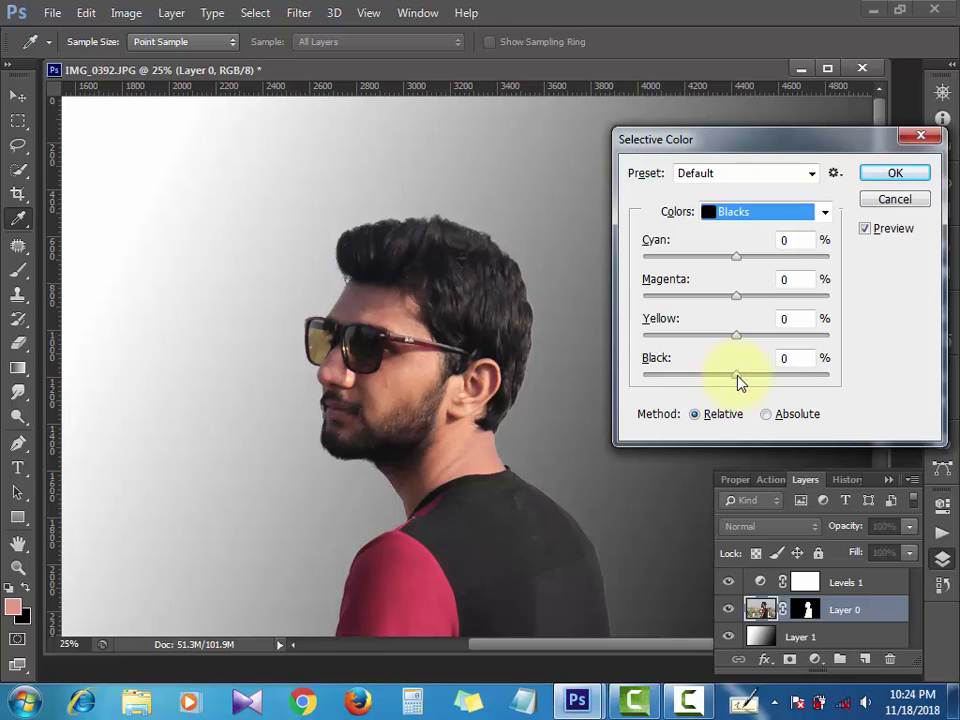
mouse_move(737, 376)
left_mouse_down()
mouse_move(750, 376)
mouse_move(740, 376)
left_mouse_up()
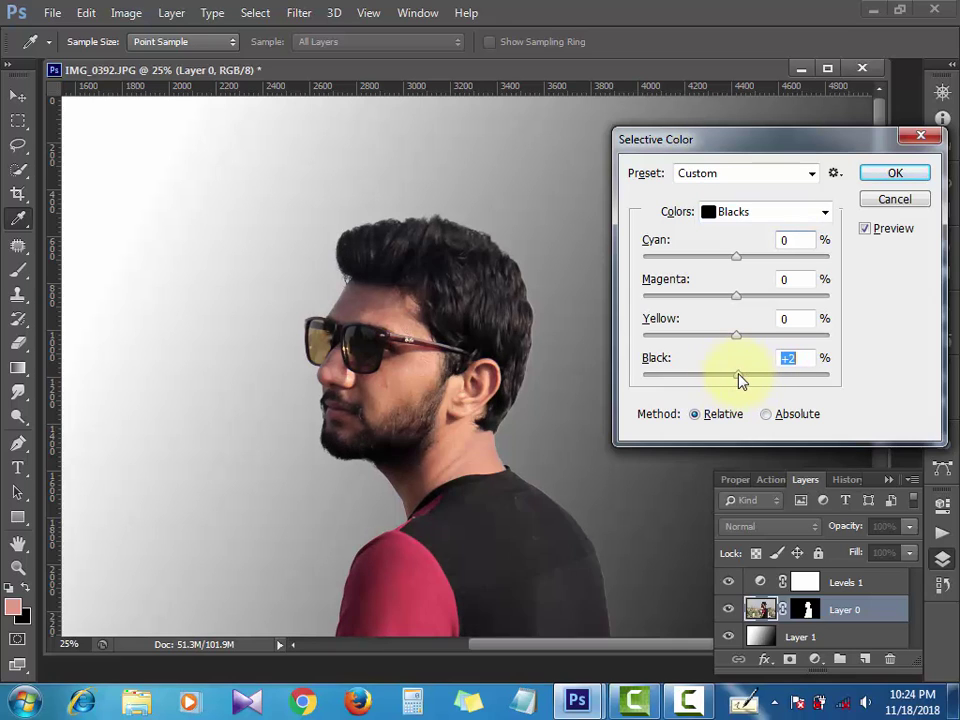
left_click(895, 173)
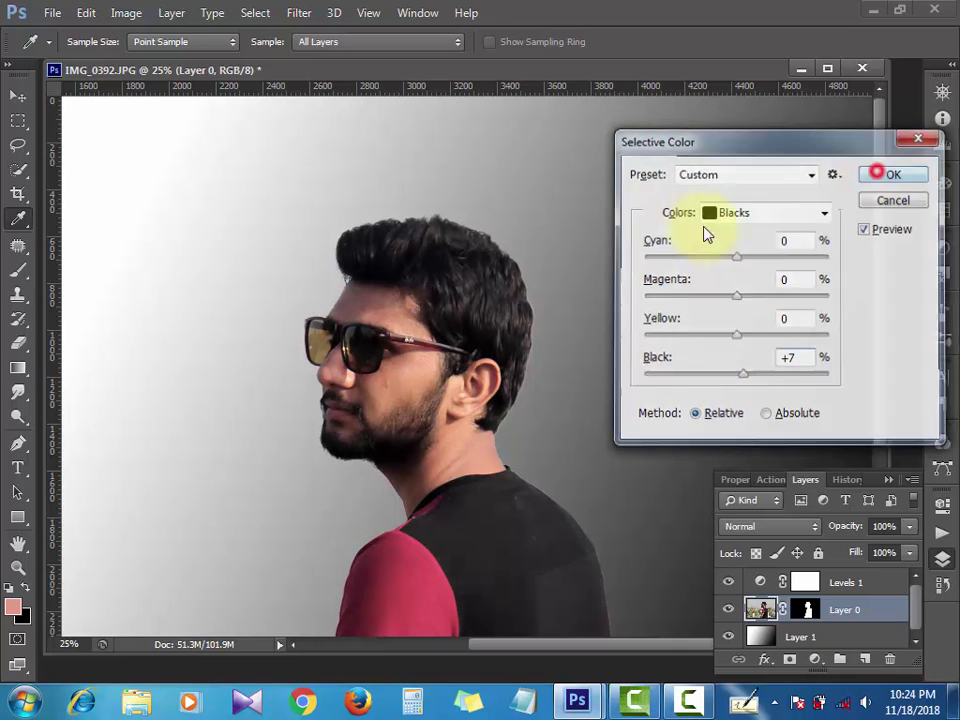
key("z")
left_click(400, 381, "alt")
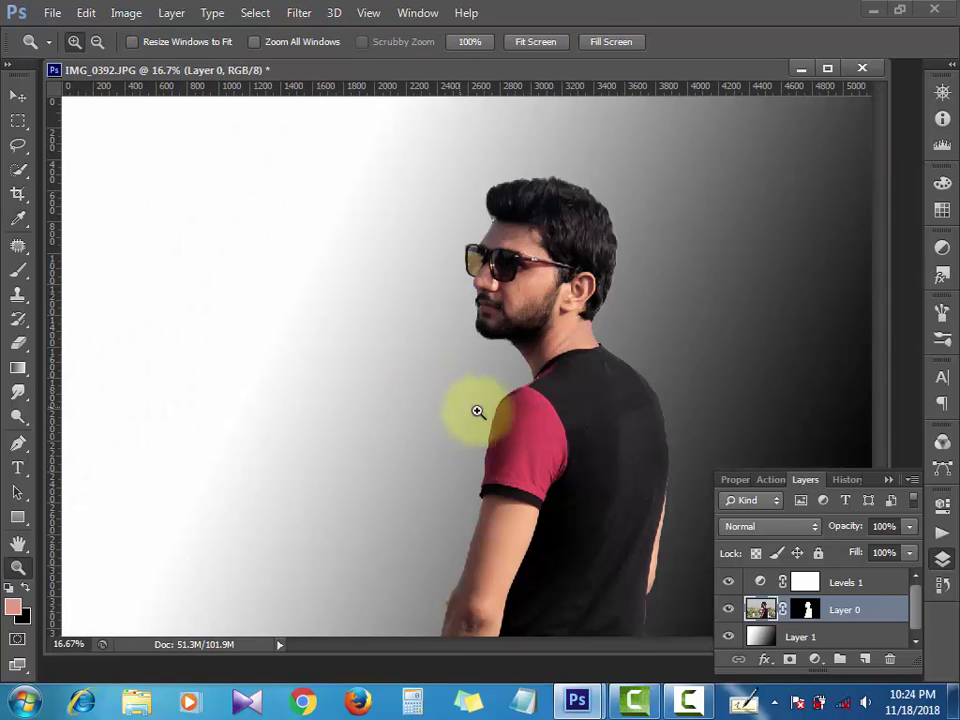